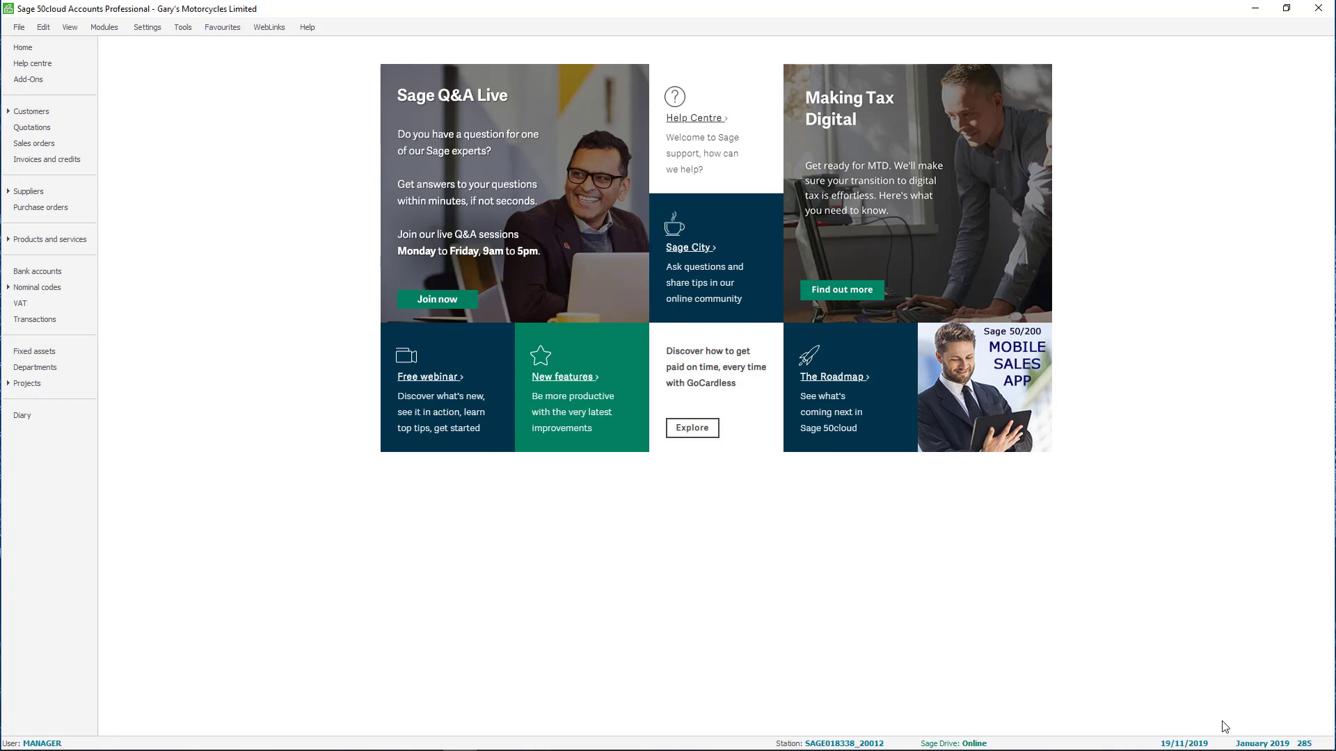
# Open the program's About information and review the program, licence, configuration and enabled-feature details
pyautogui.moveTo(1278, 745)
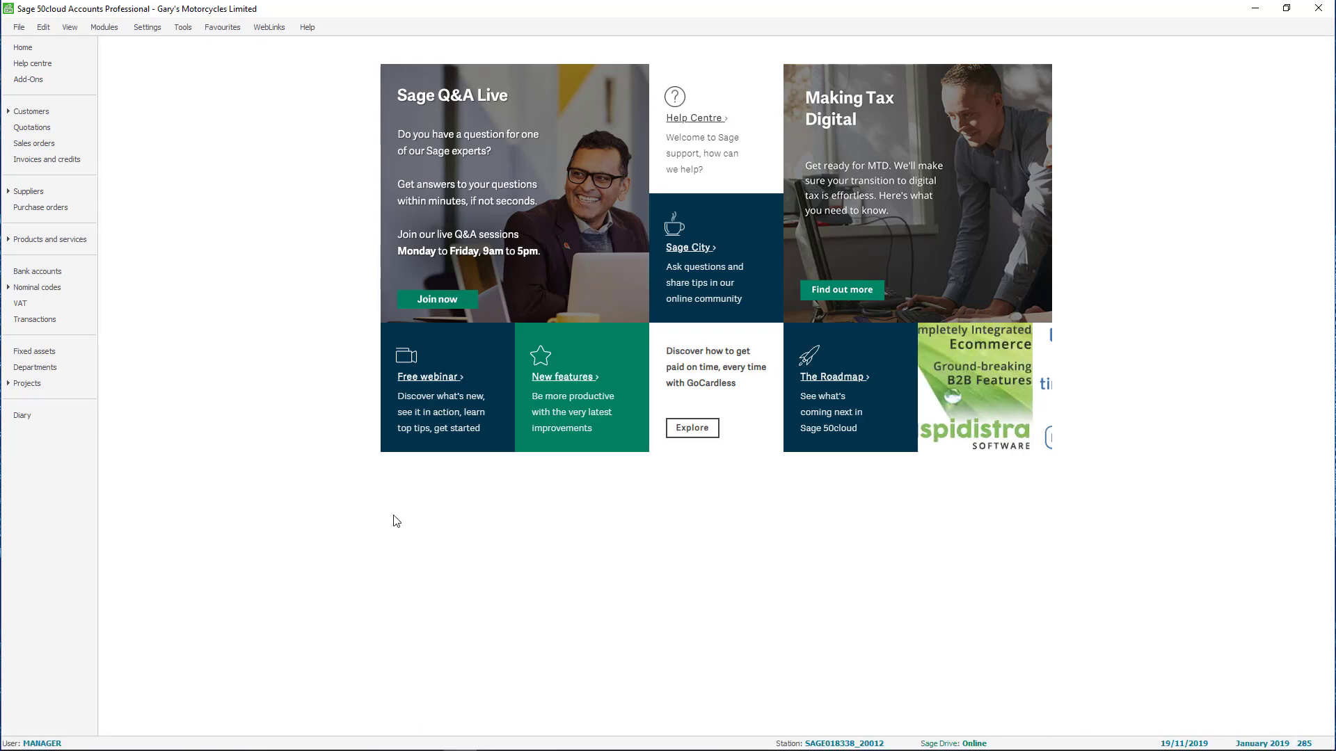
pyautogui.click(308, 28)
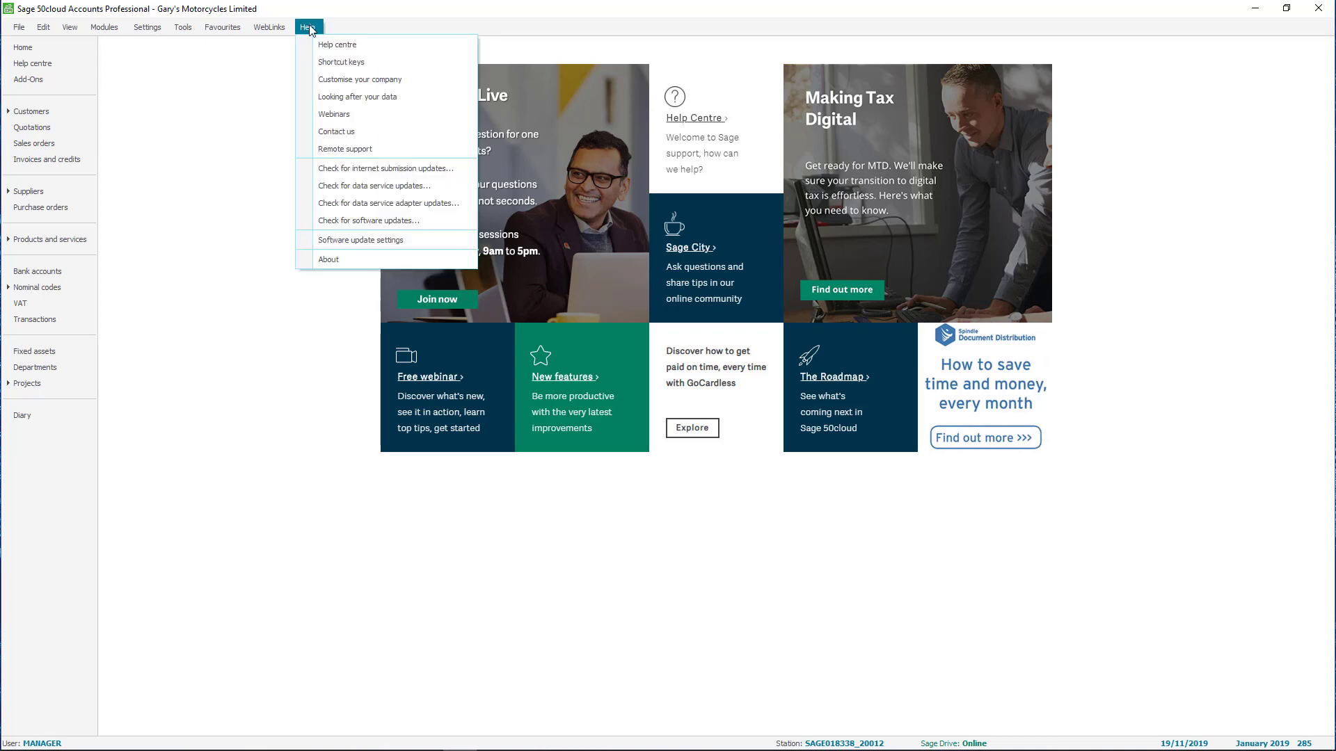
pyautogui.click(329, 263)
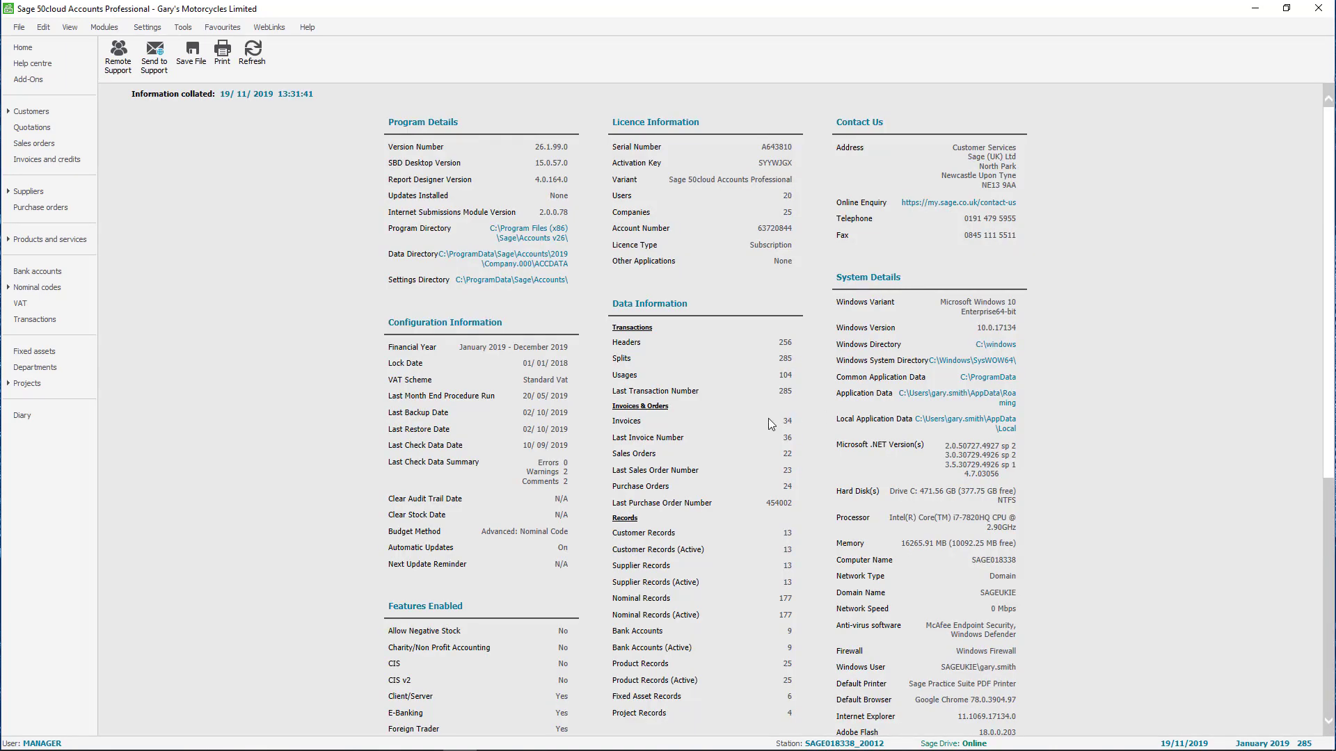
pyautogui.scroll(-5, 771, 424)
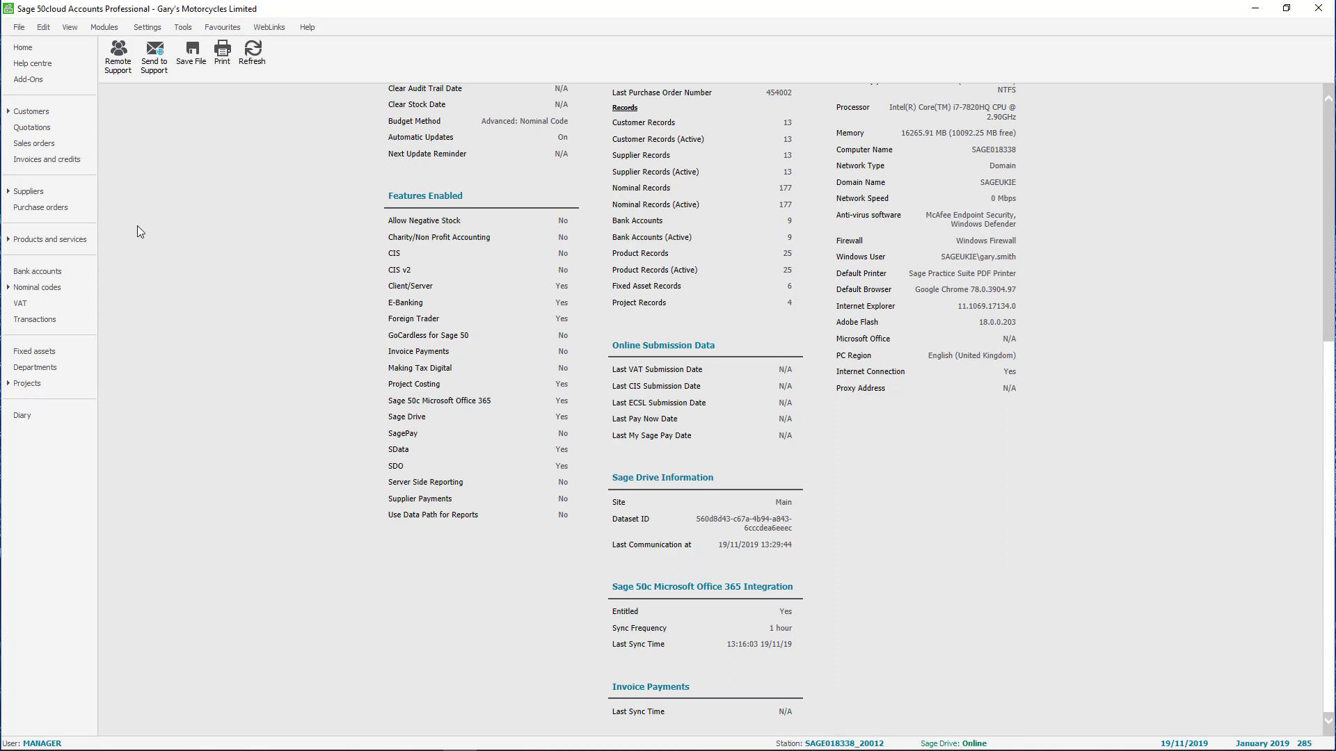
# Preview the nominal codes' period trial balance up to period 12: December 2019, with sample records left at 0 for all
pyautogui.click(50, 289)
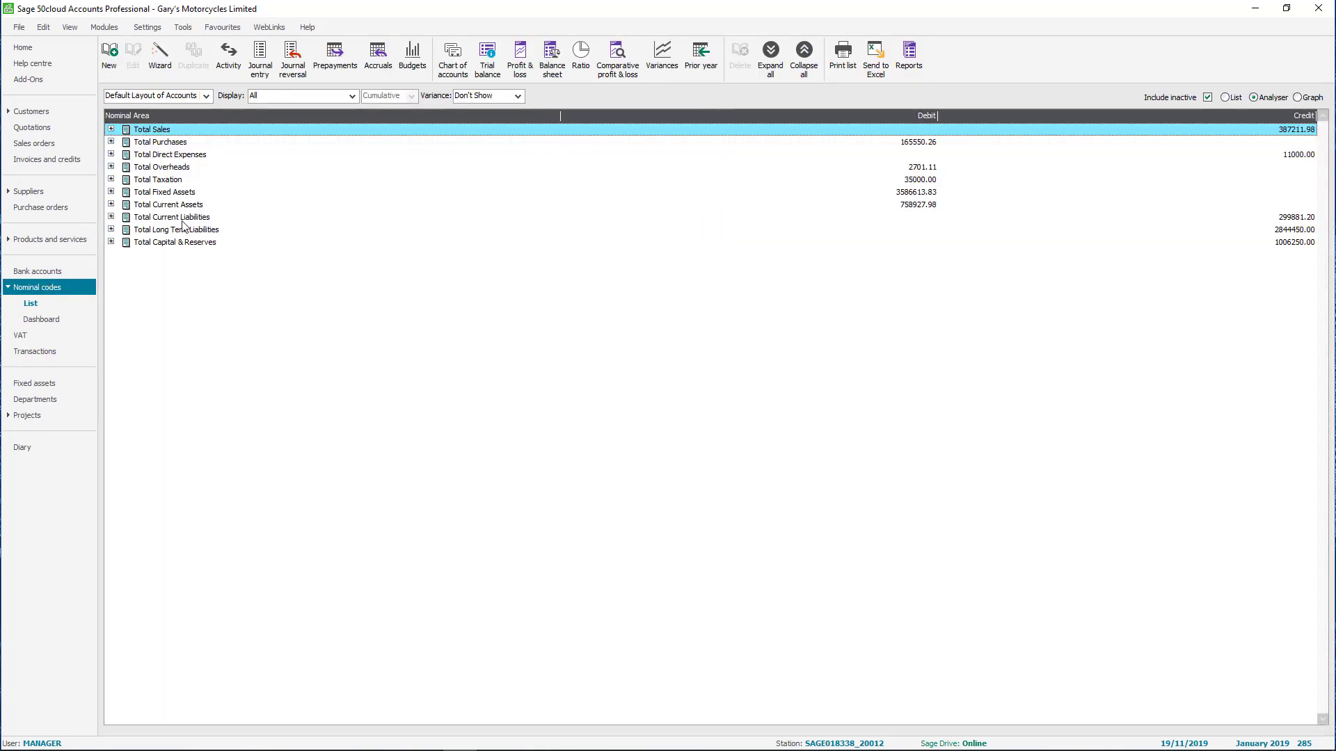
pyautogui.click(487, 56)
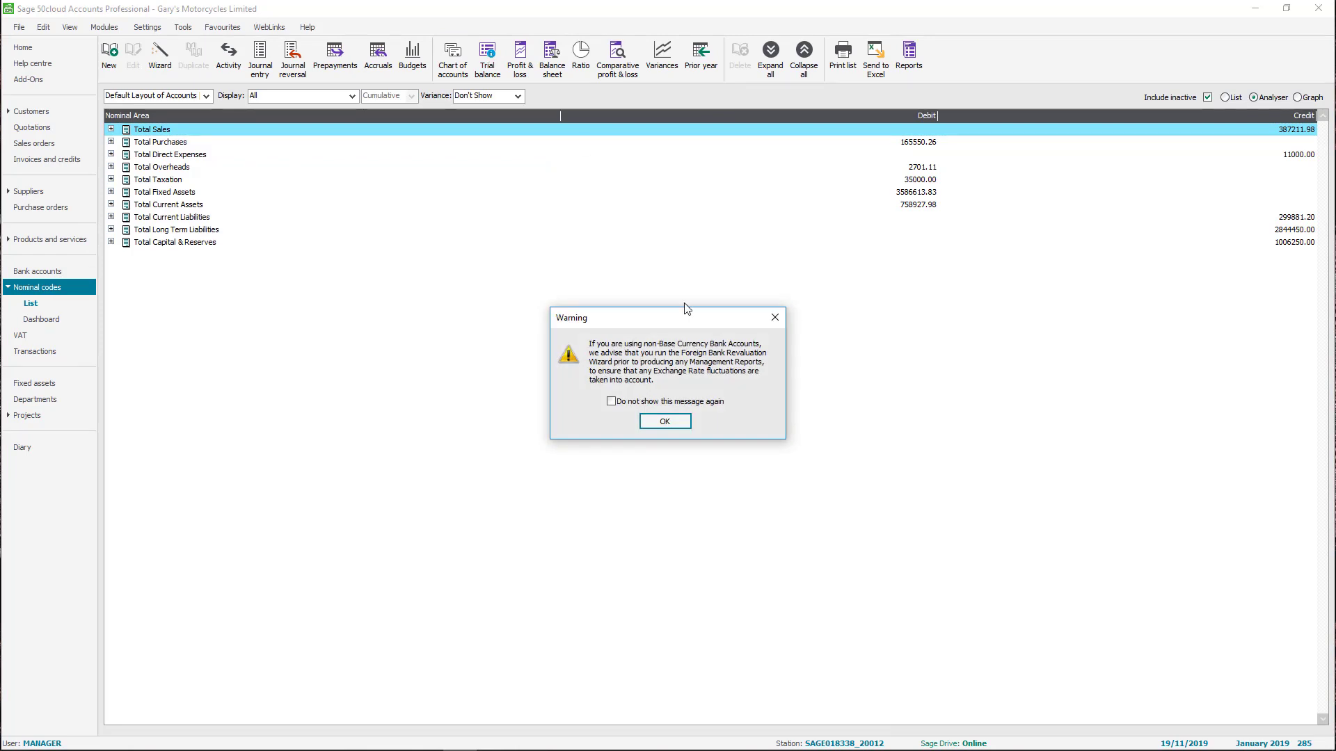
pyautogui.click(662, 422)
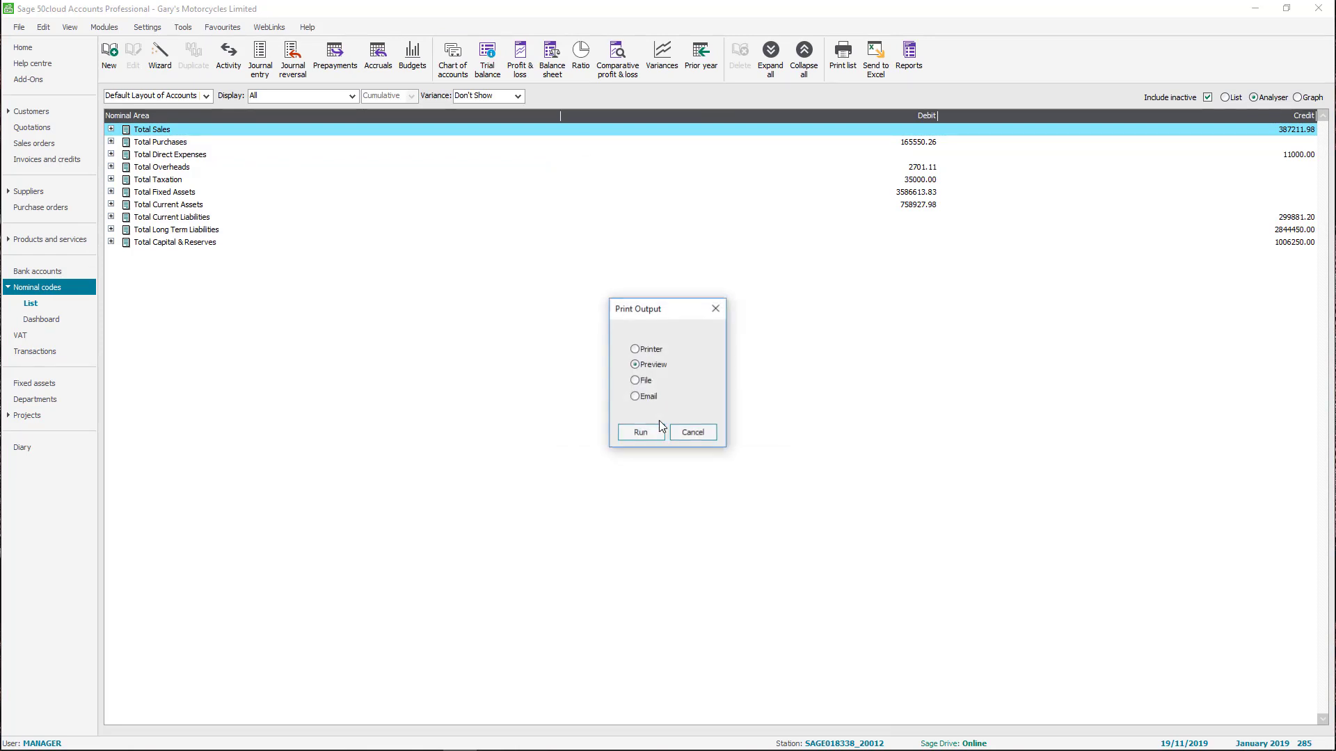
pyautogui.click(643, 432)
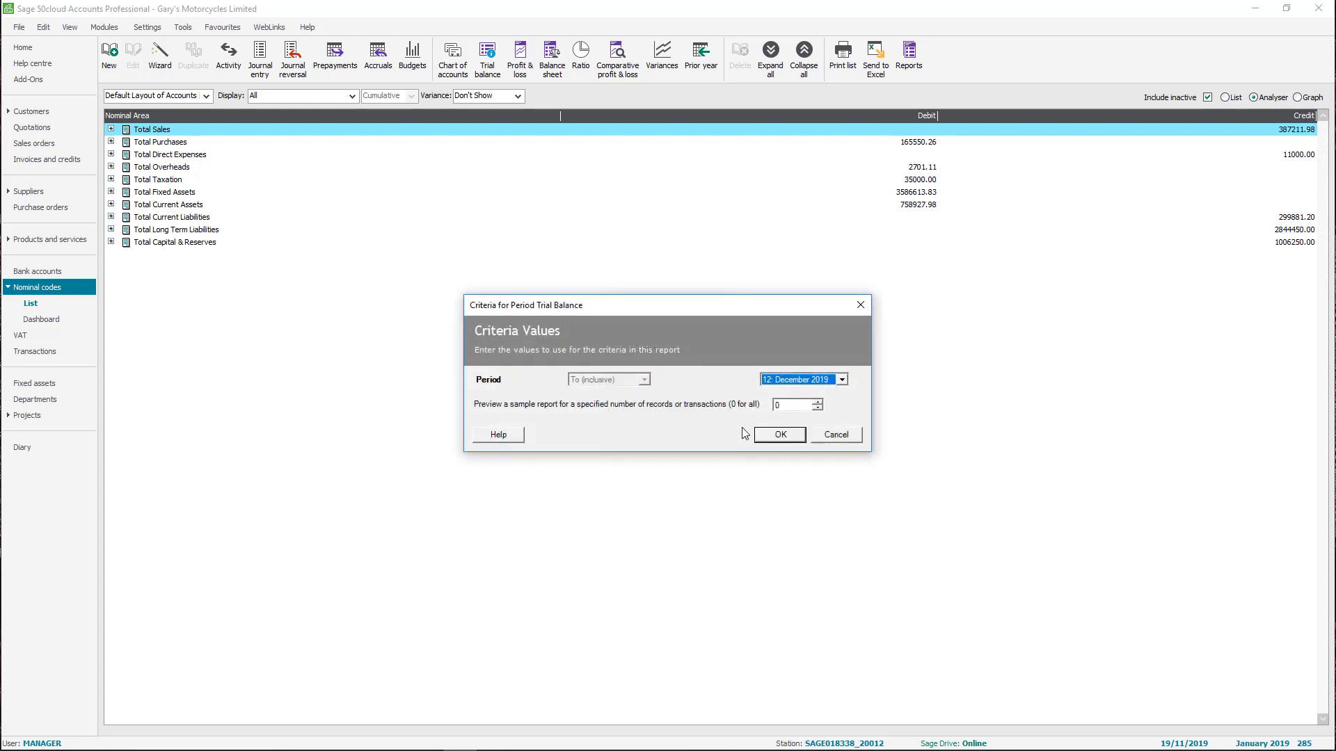
pyautogui.click(779, 435)
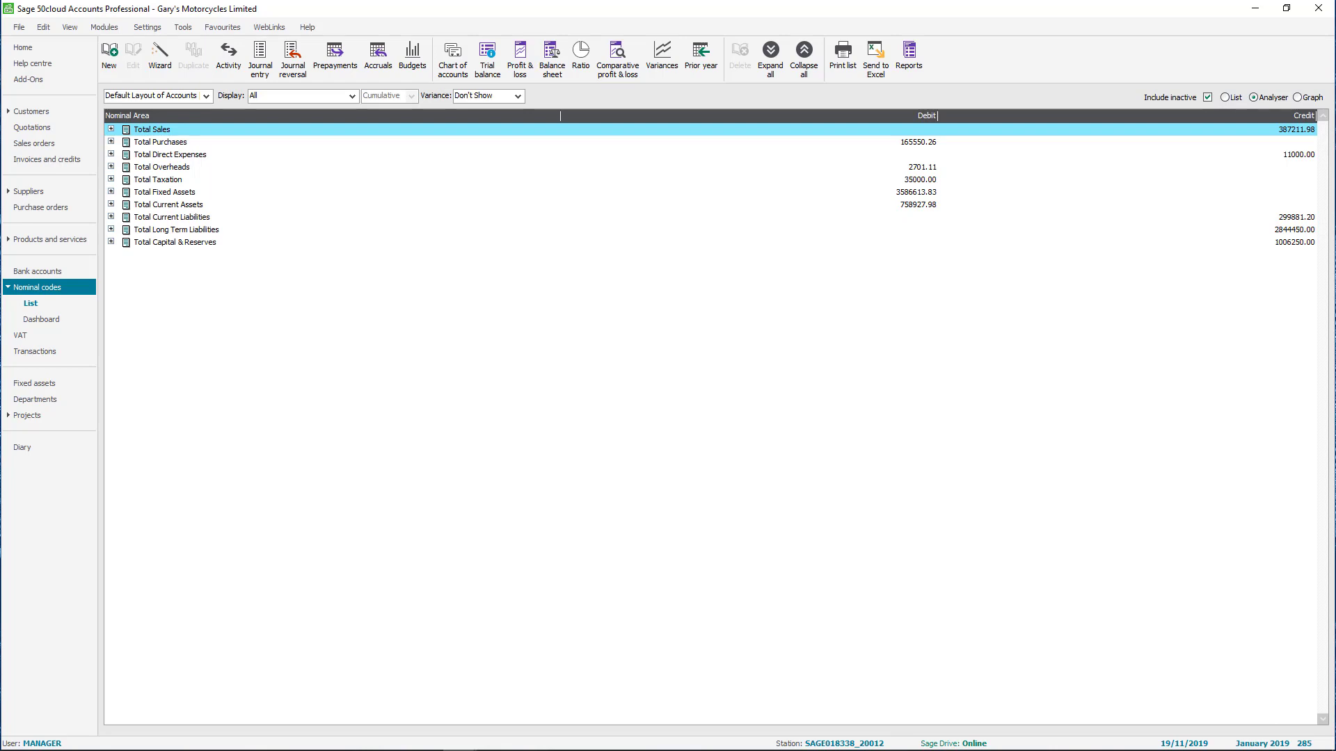
# Switch to Sage Accounts Production, dismiss the welcome screen, and select the existing 31st December 2019 dataset under client GAR1
pyautogui.click(1333, 739)
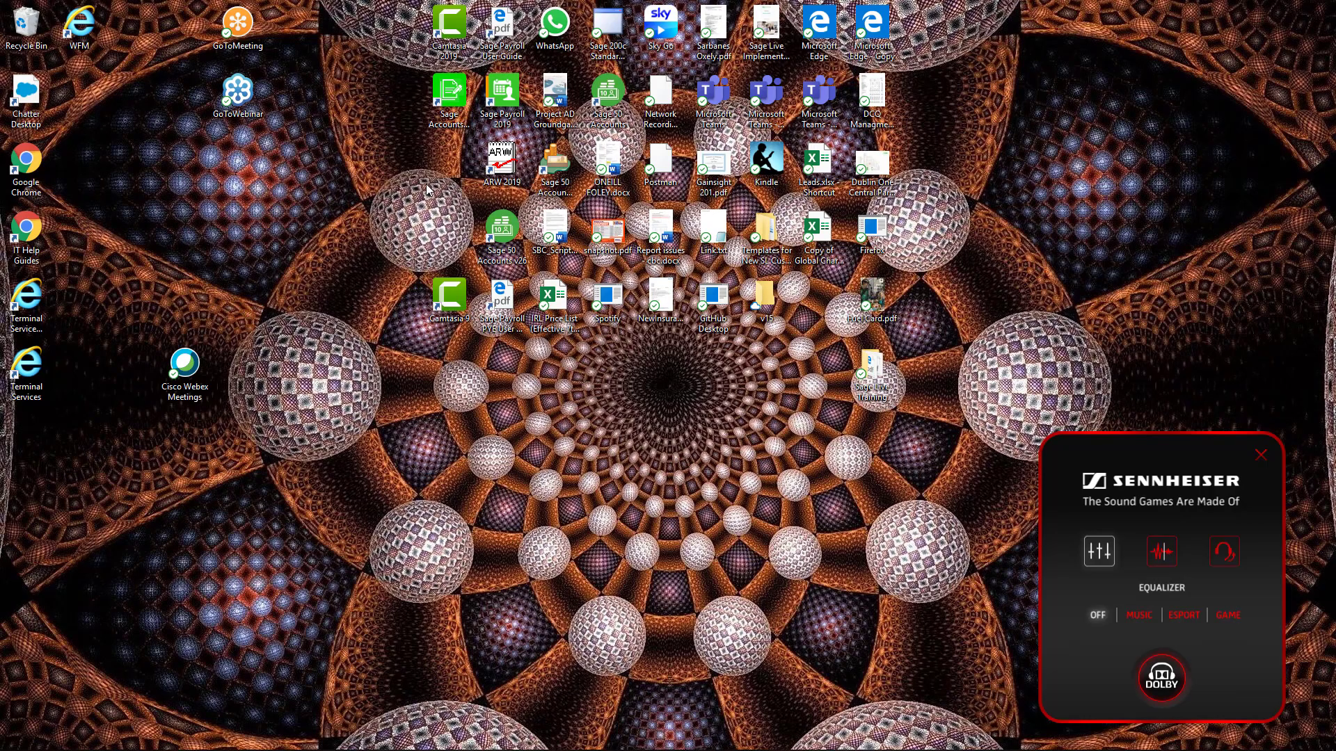
pyautogui.doubleClick(446, 105)
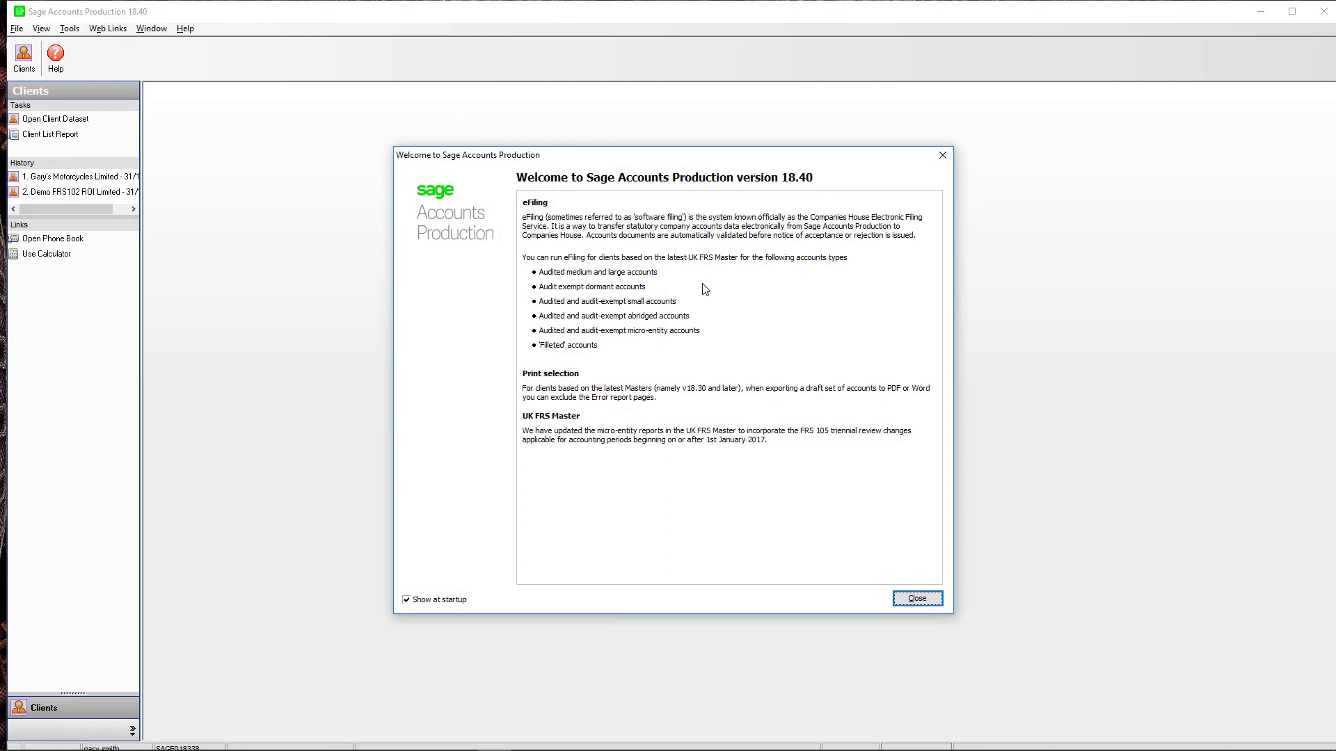
pyautogui.click(914, 598)
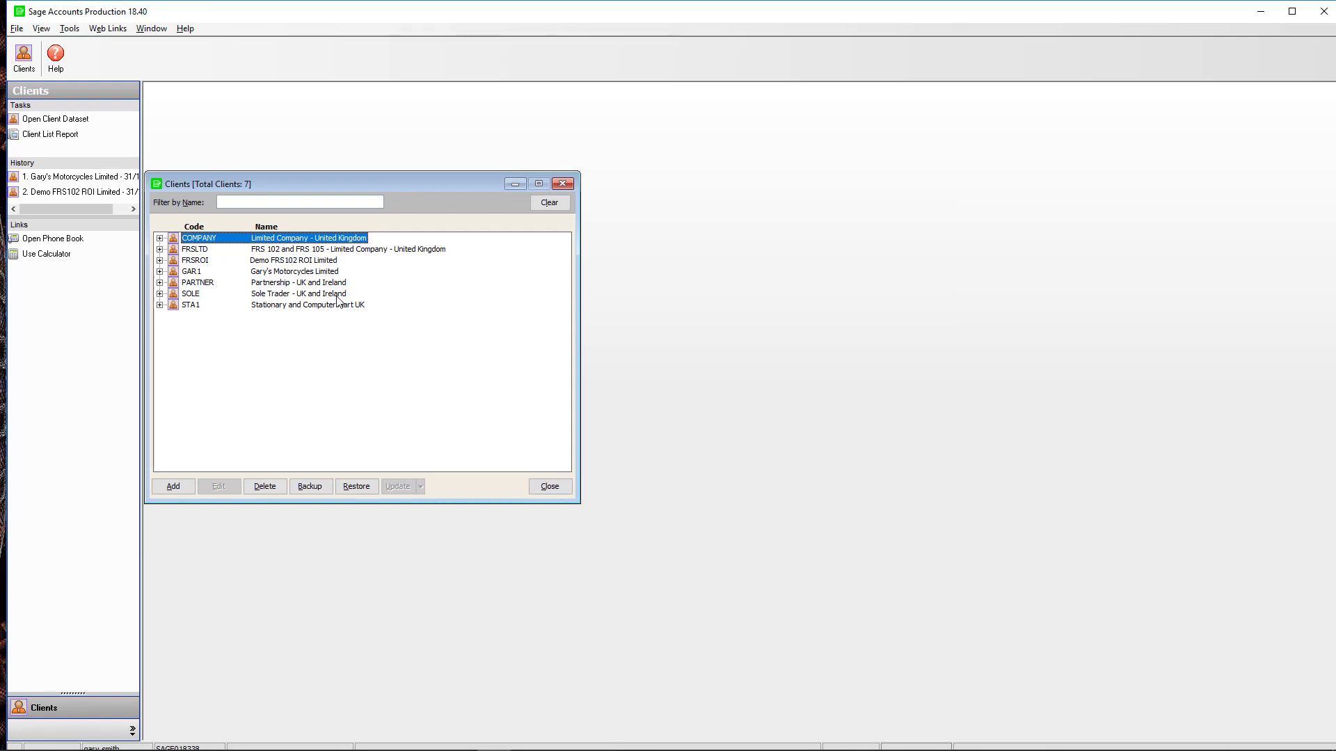
pyautogui.click(159, 271)
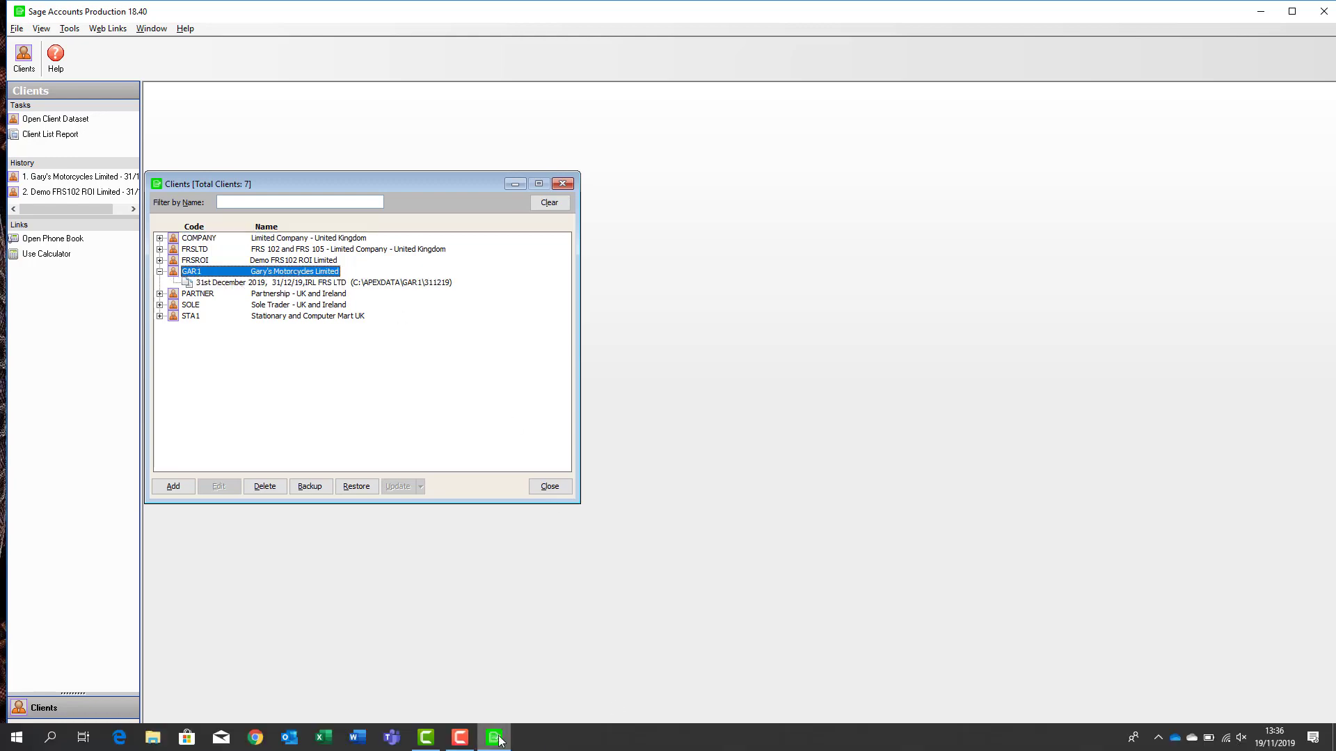
pyautogui.moveTo(463, 742)
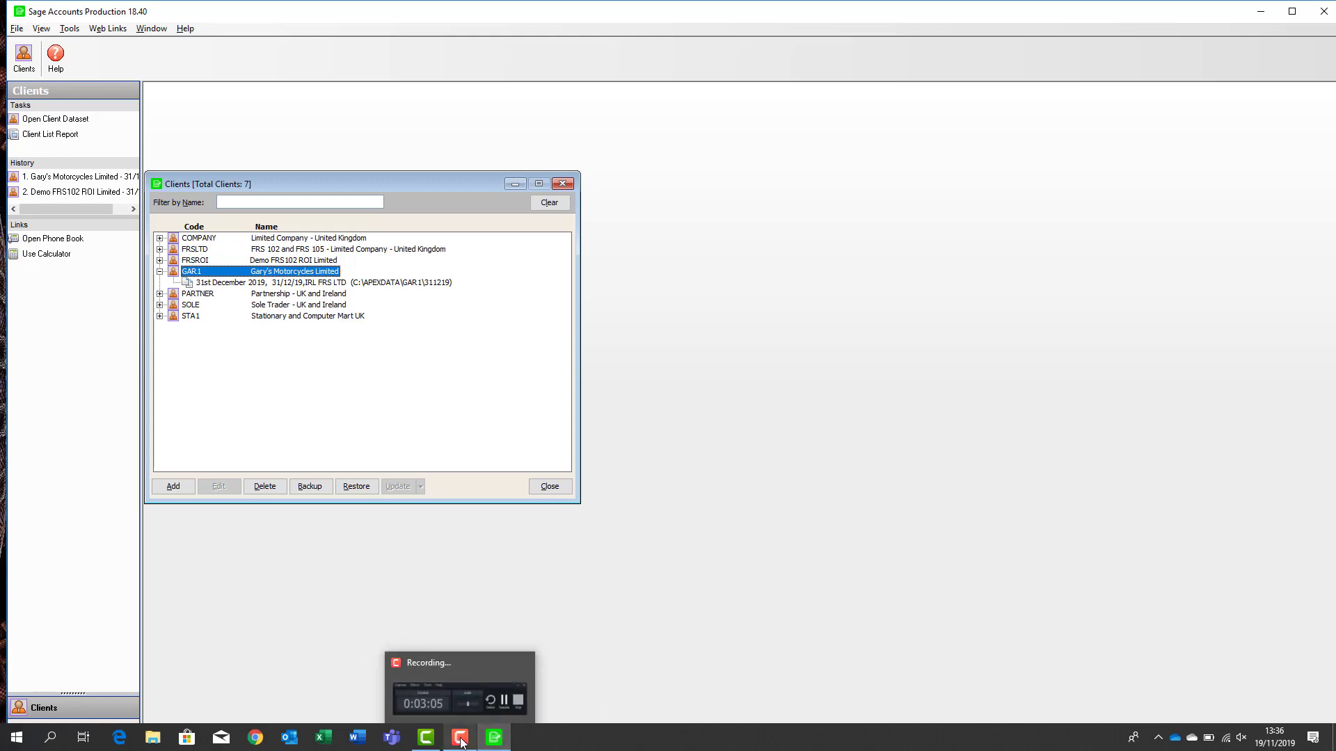
pyautogui.press('Down')
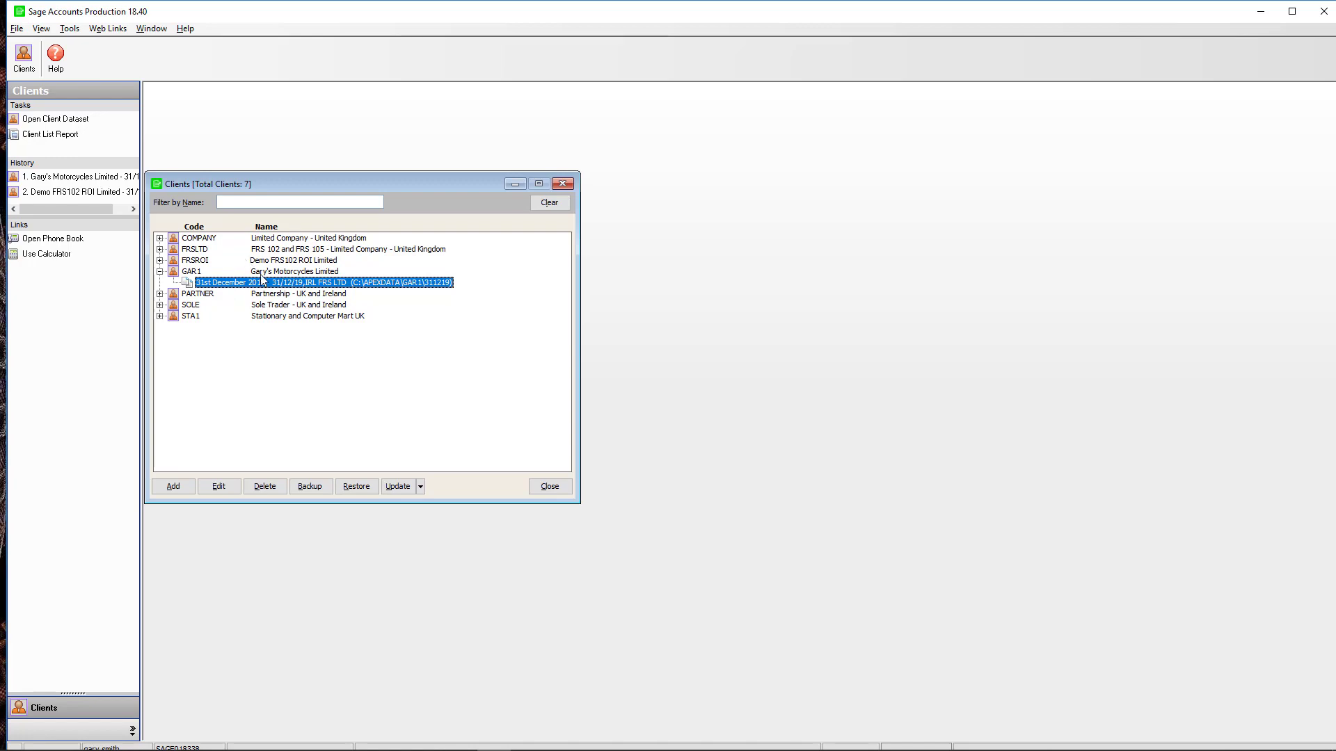
# Start adding a GAR1 dataset with year end 31/12/19, description 31st December 2019 and default directory C:\ApexData\GAR1\3112191
pyautogui.click(173, 486)
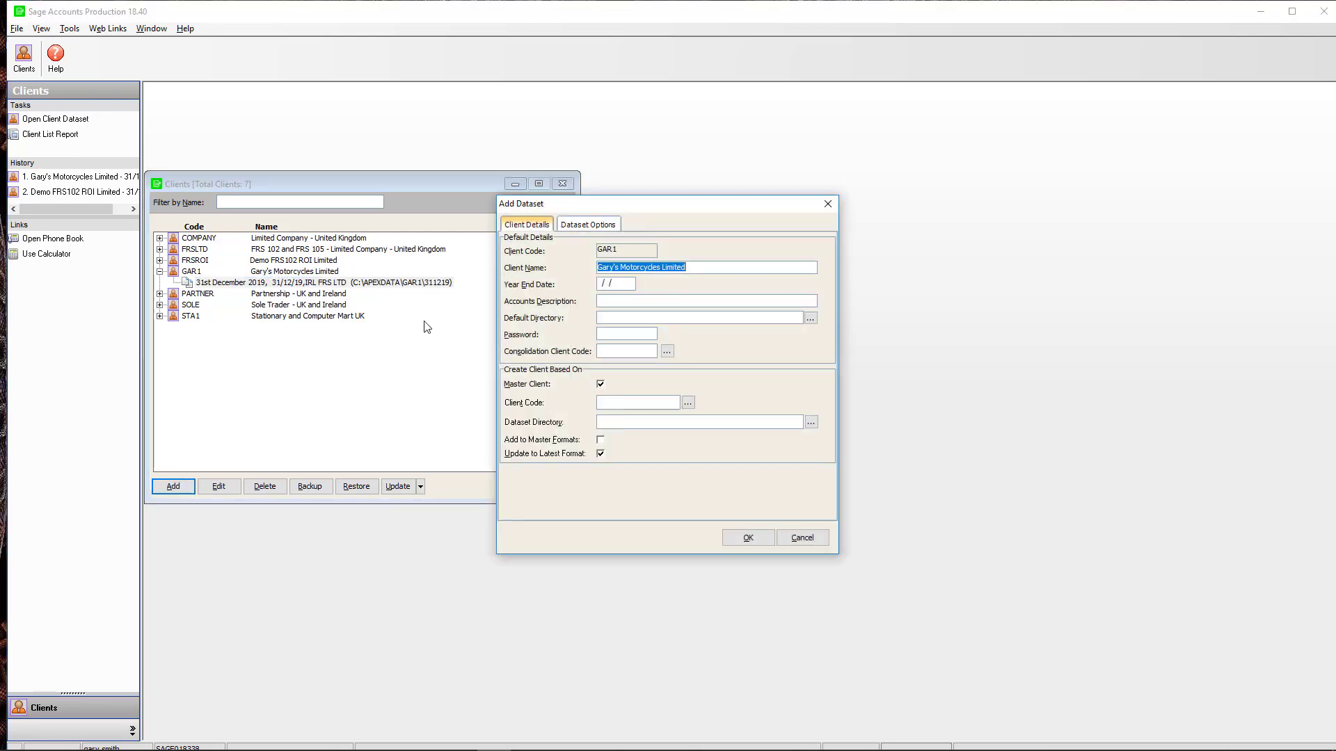
pyautogui.click(603, 283)
pyautogui.write('31/12/')
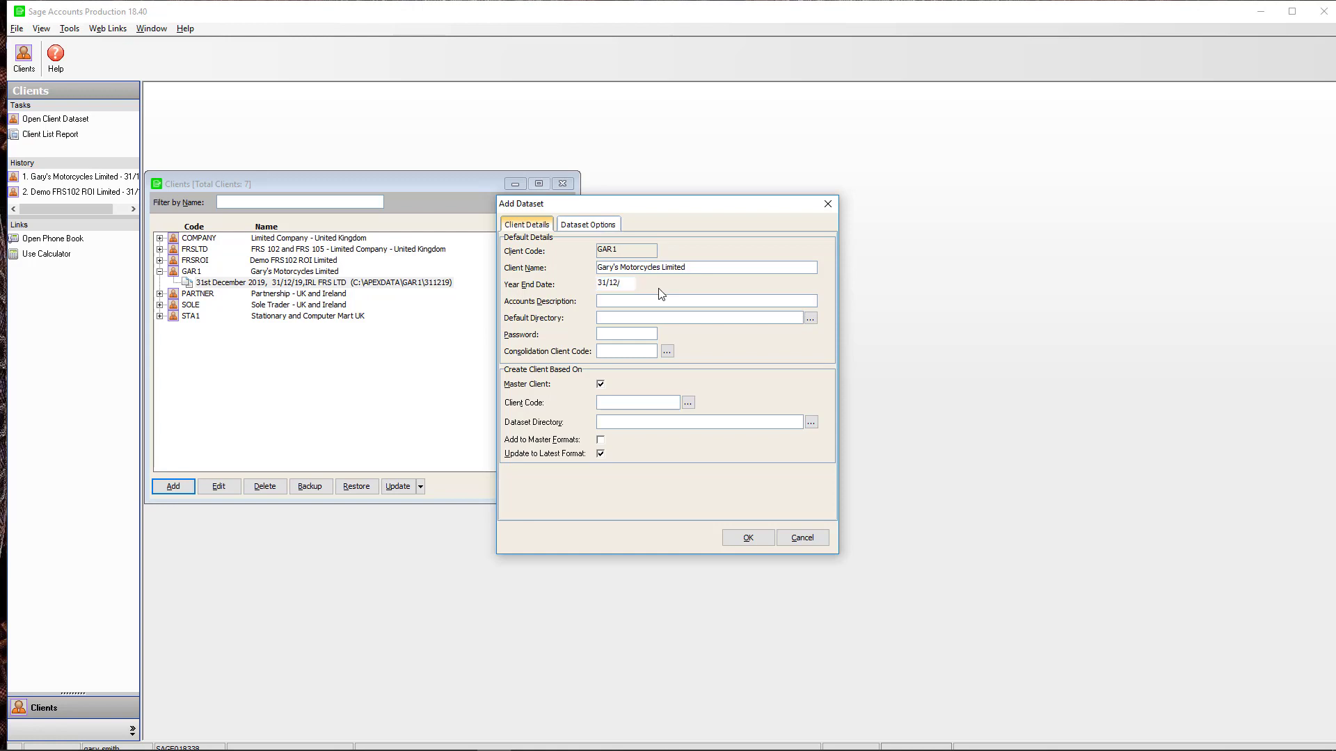
pyautogui.write('19')
pyautogui.press('Tab')
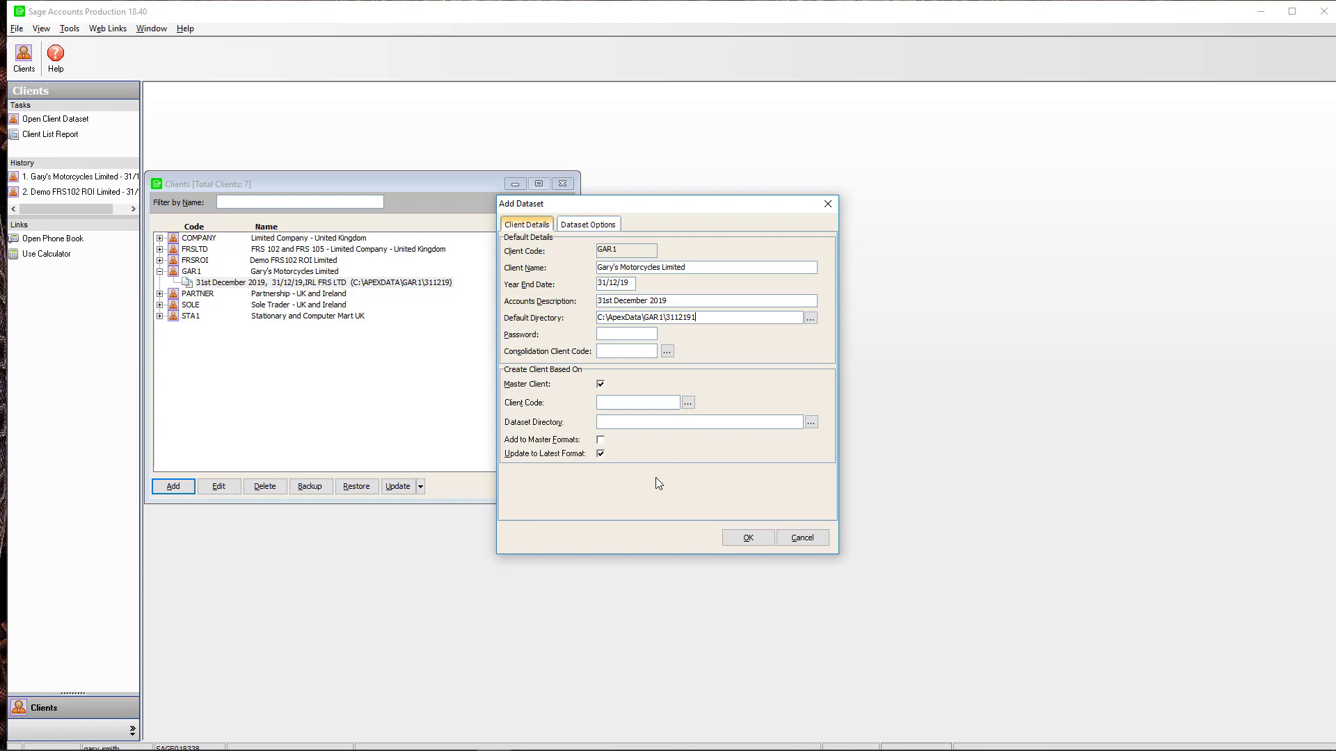
pyautogui.click(492, 646)
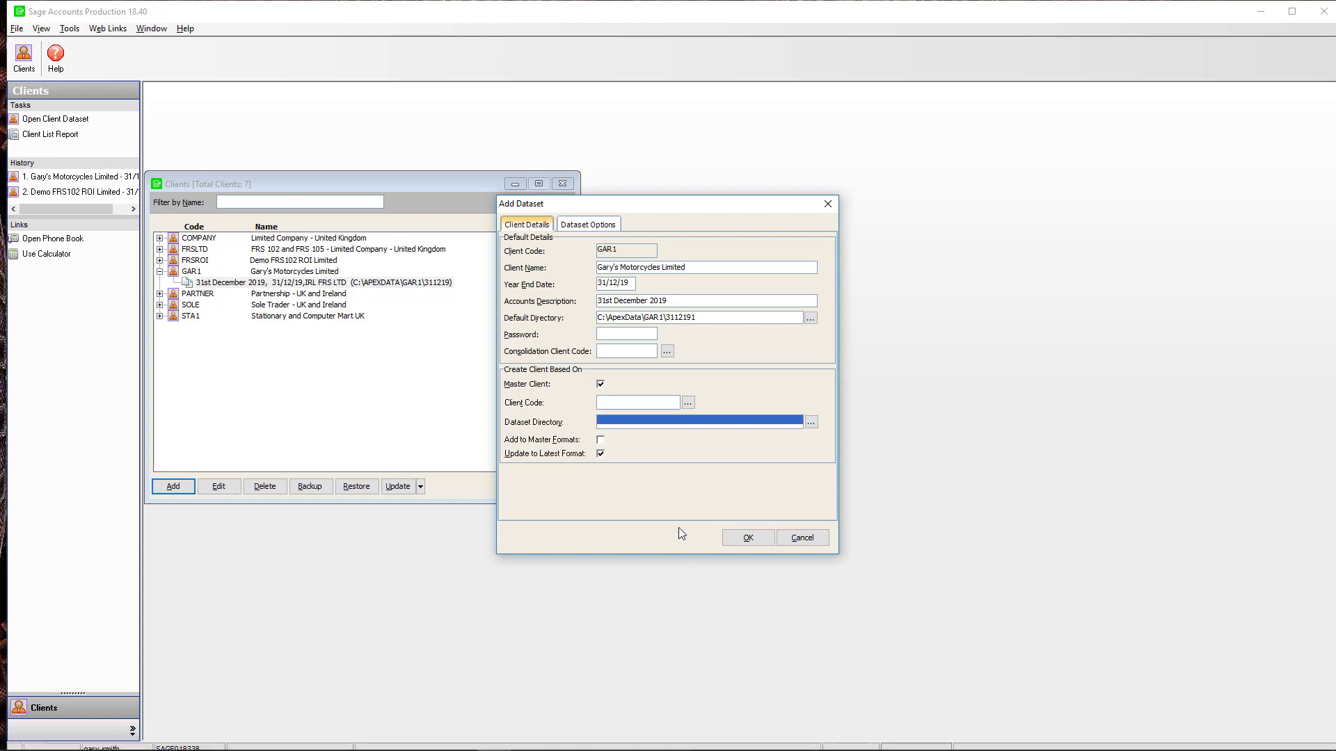
# Base the new dataset on master client FRSLTD, using its 4th Jan 2017 dataset of type IRL FRS LTD
pyautogui.click(688, 402)
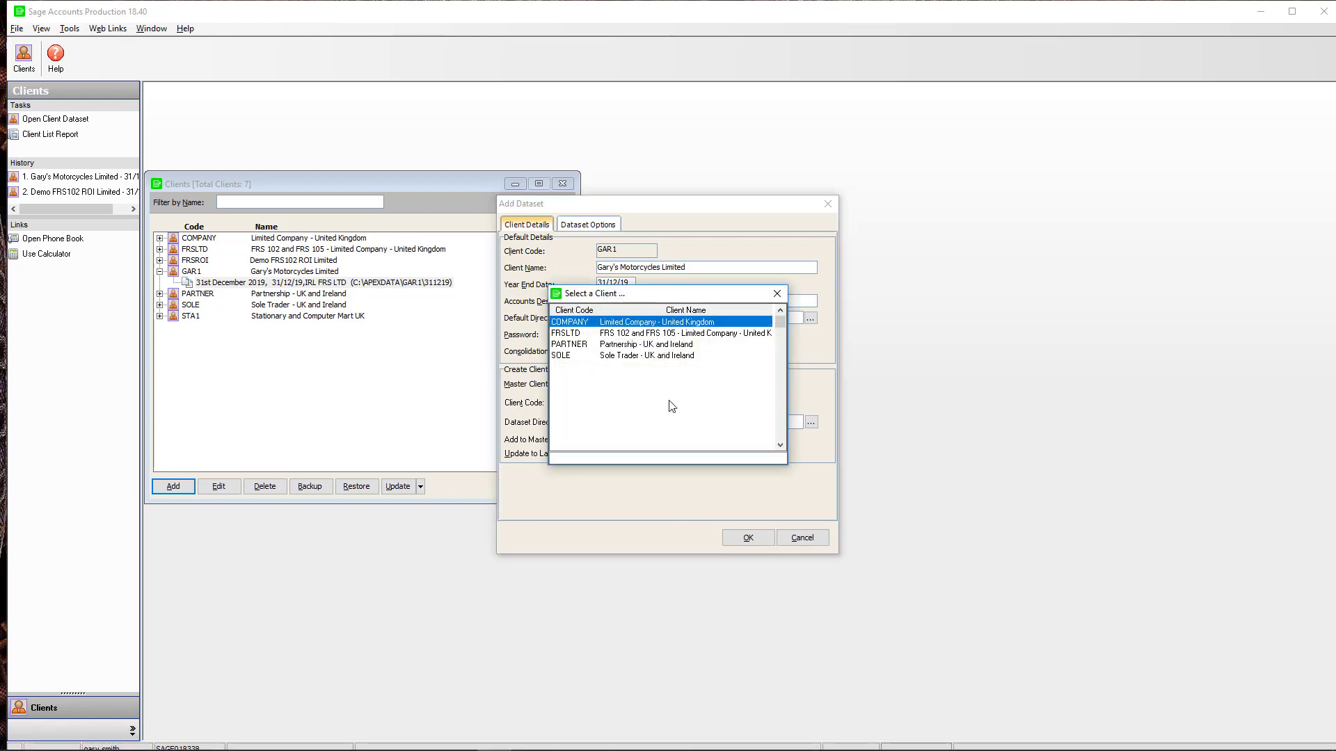
pyautogui.doubleClick(599, 334)
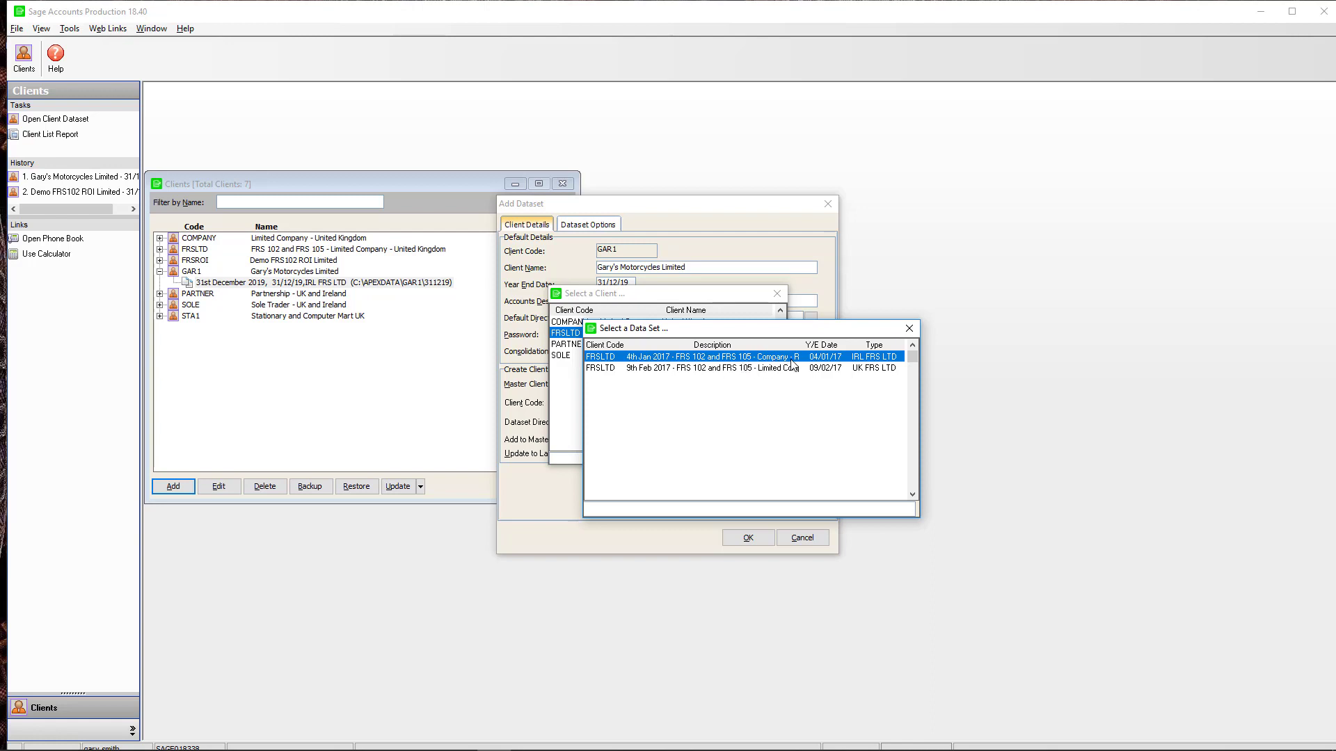
pyautogui.doubleClick(870, 357)
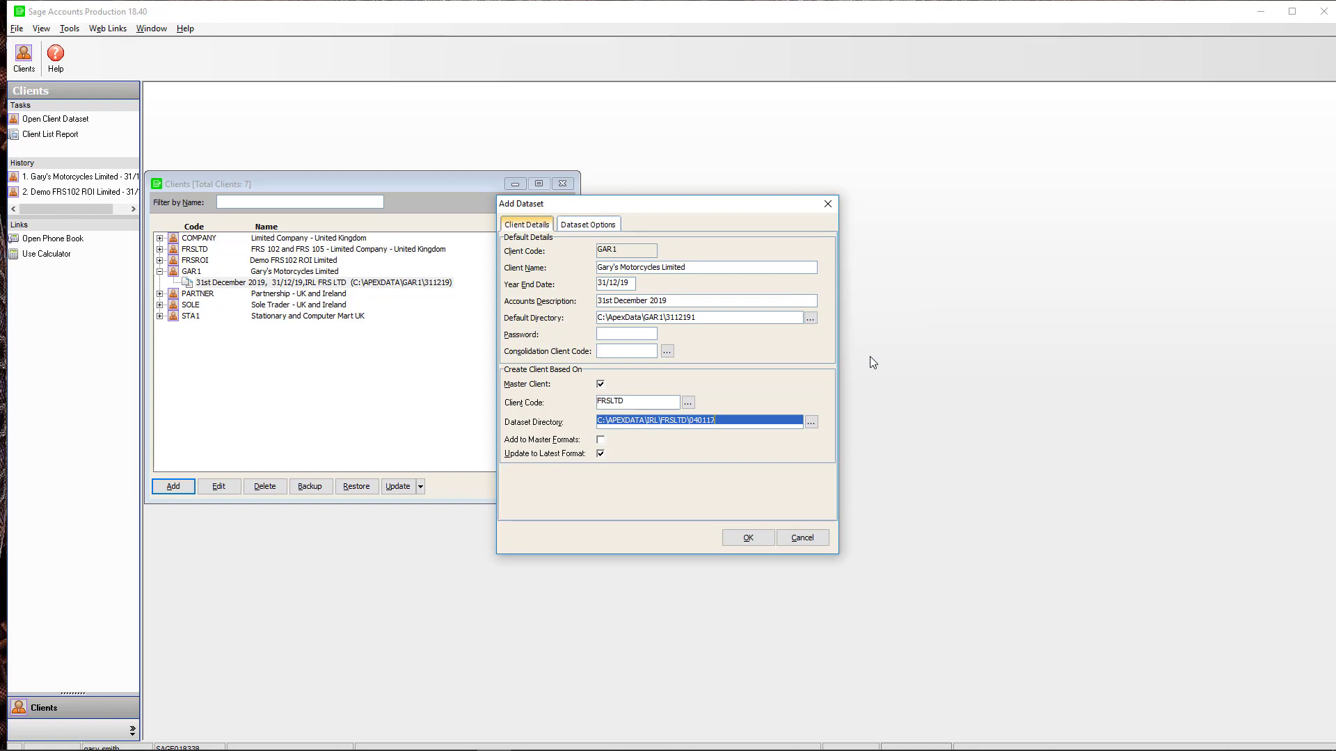
# Enable Bookkeeping, Invoicing, Quantity Accounting and Cost Centres in the dataset options, and create the dataset
pyautogui.click(588, 227)
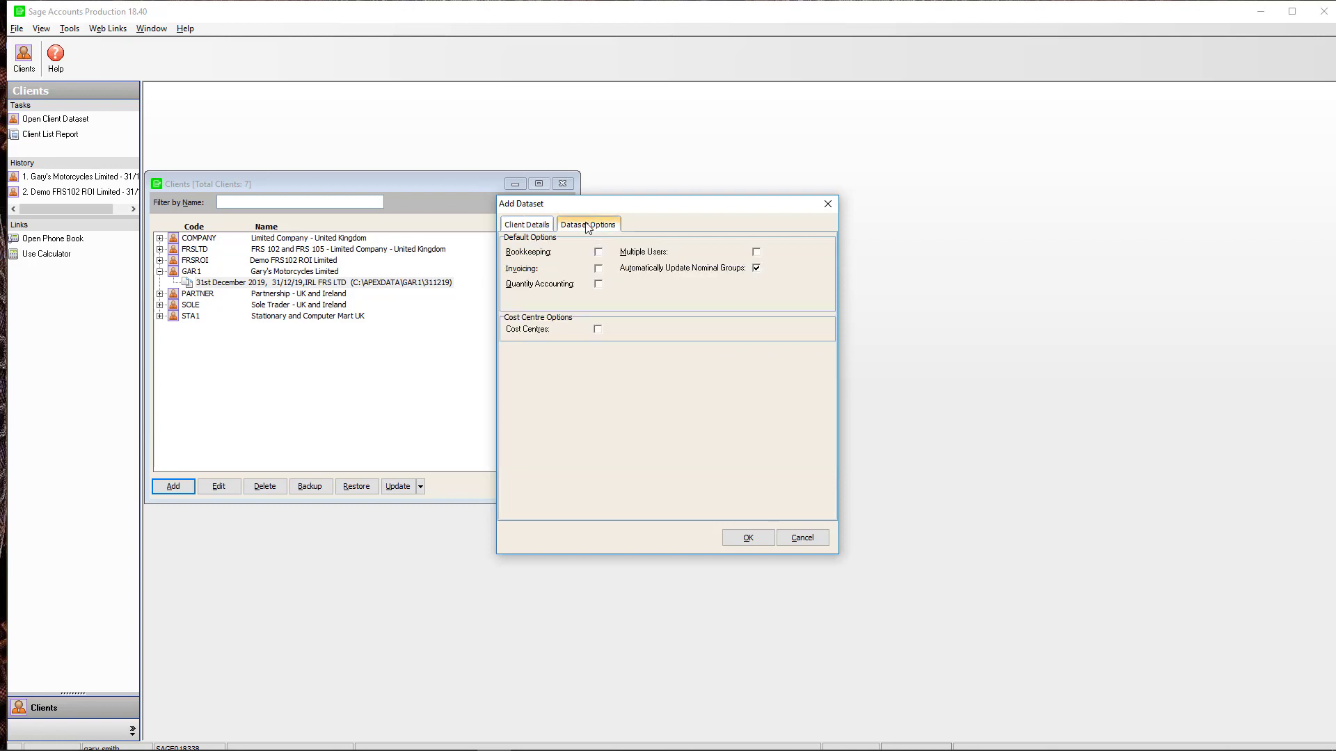
pyautogui.click(598, 252)
pyautogui.click(598, 269)
pyautogui.click(599, 284)
pyautogui.click(598, 330)
pyautogui.click(746, 540)
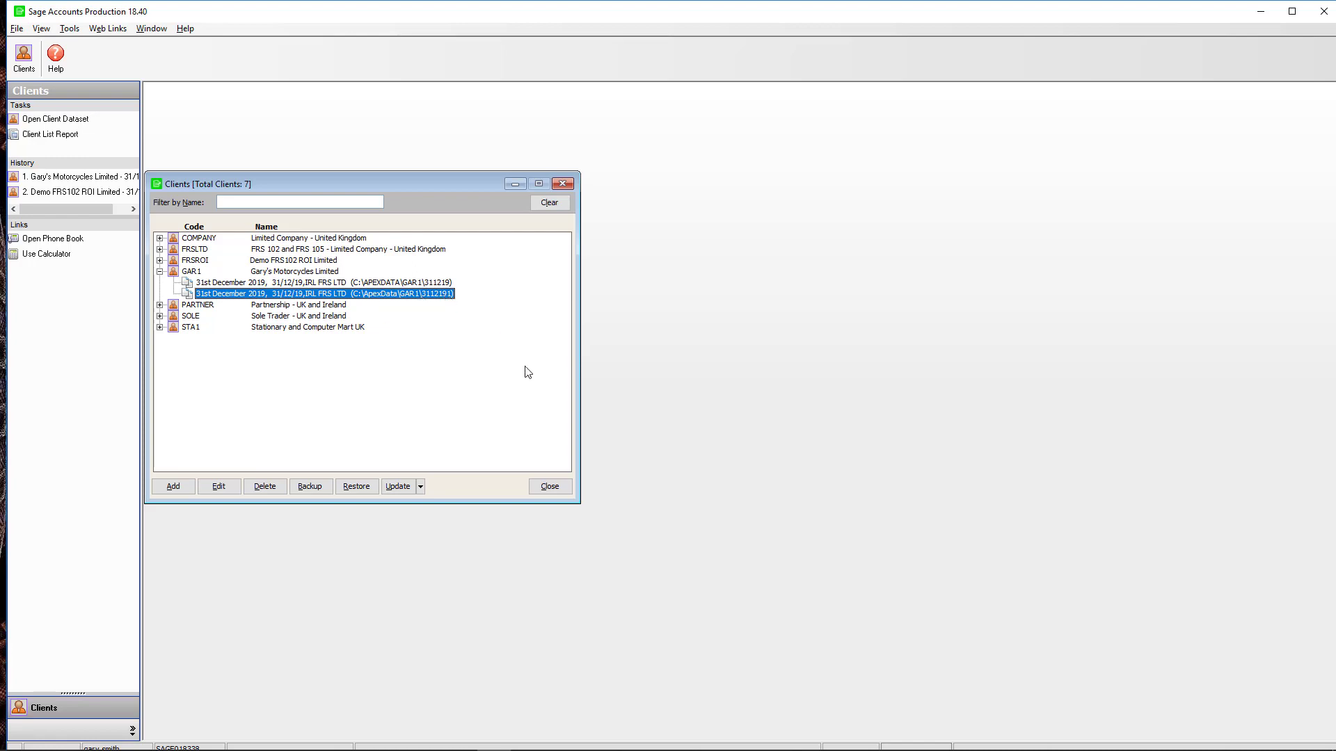
# Open the new GAR1 dataset 3112191 and start the Sage 50/Instant Accounts full transaction import, declining the dataset backup
pyautogui.doubleClick(407, 297)
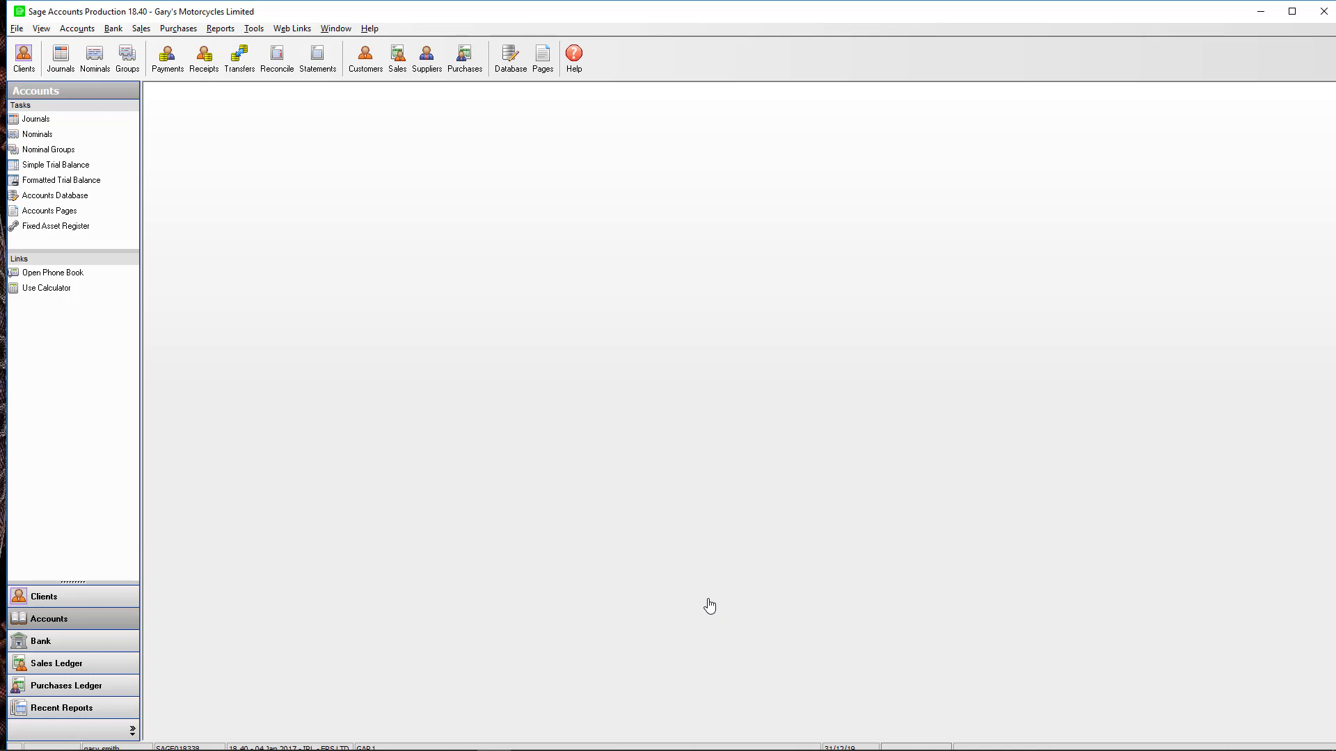
pyautogui.click(255, 31)
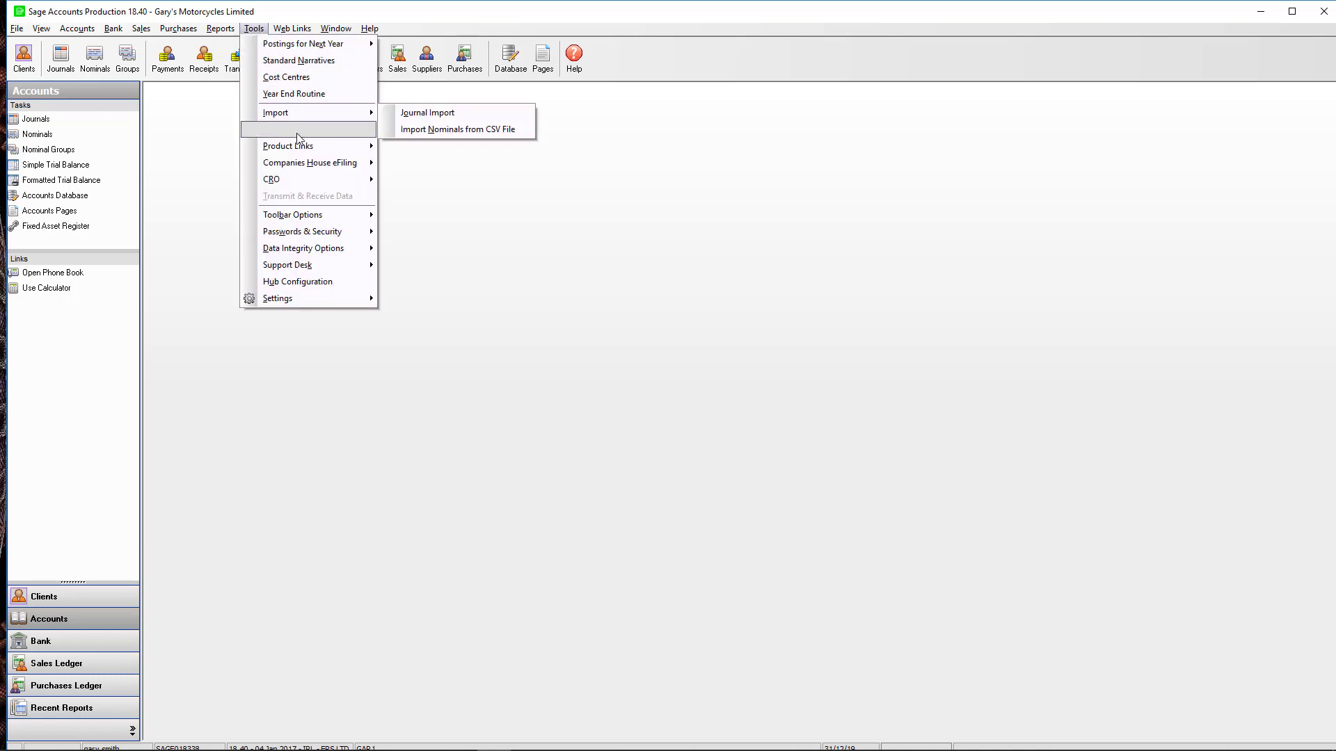
pyautogui.moveTo(306, 147)
pyautogui.moveTo(476, 154)
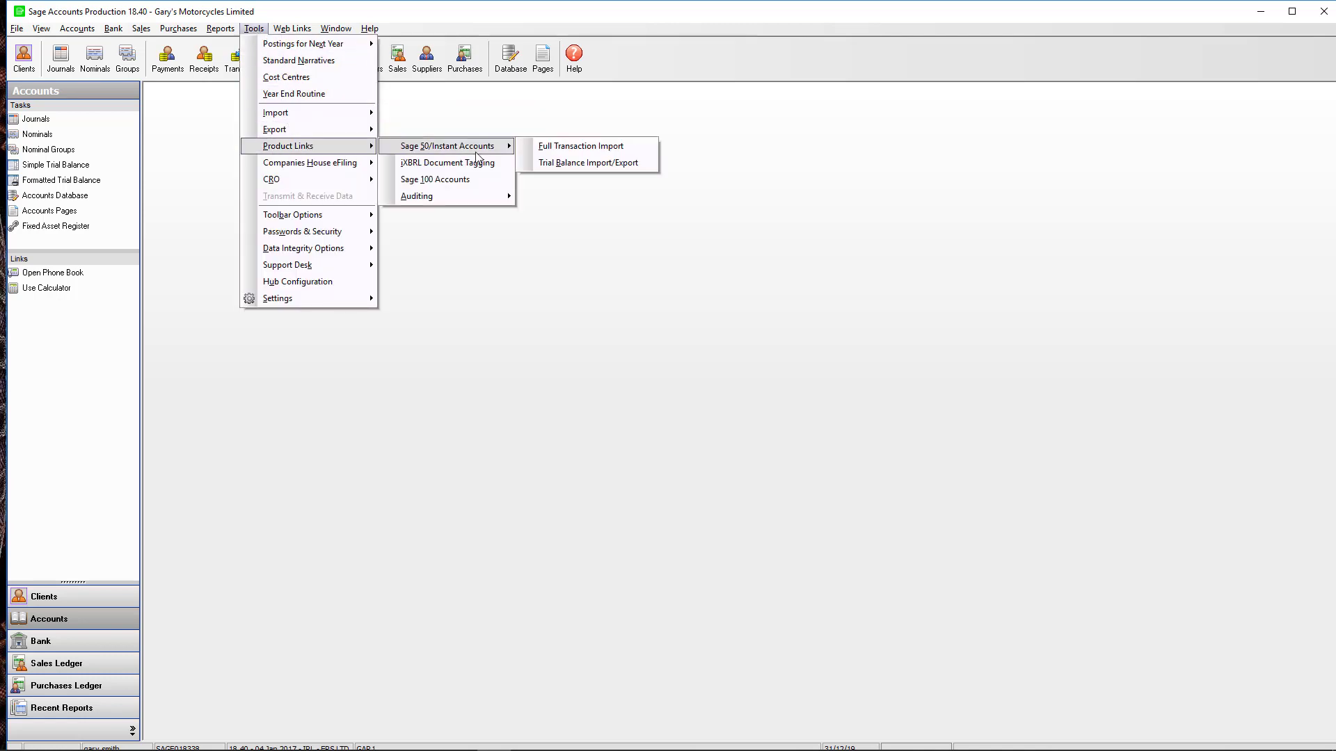
pyautogui.click(549, 149)
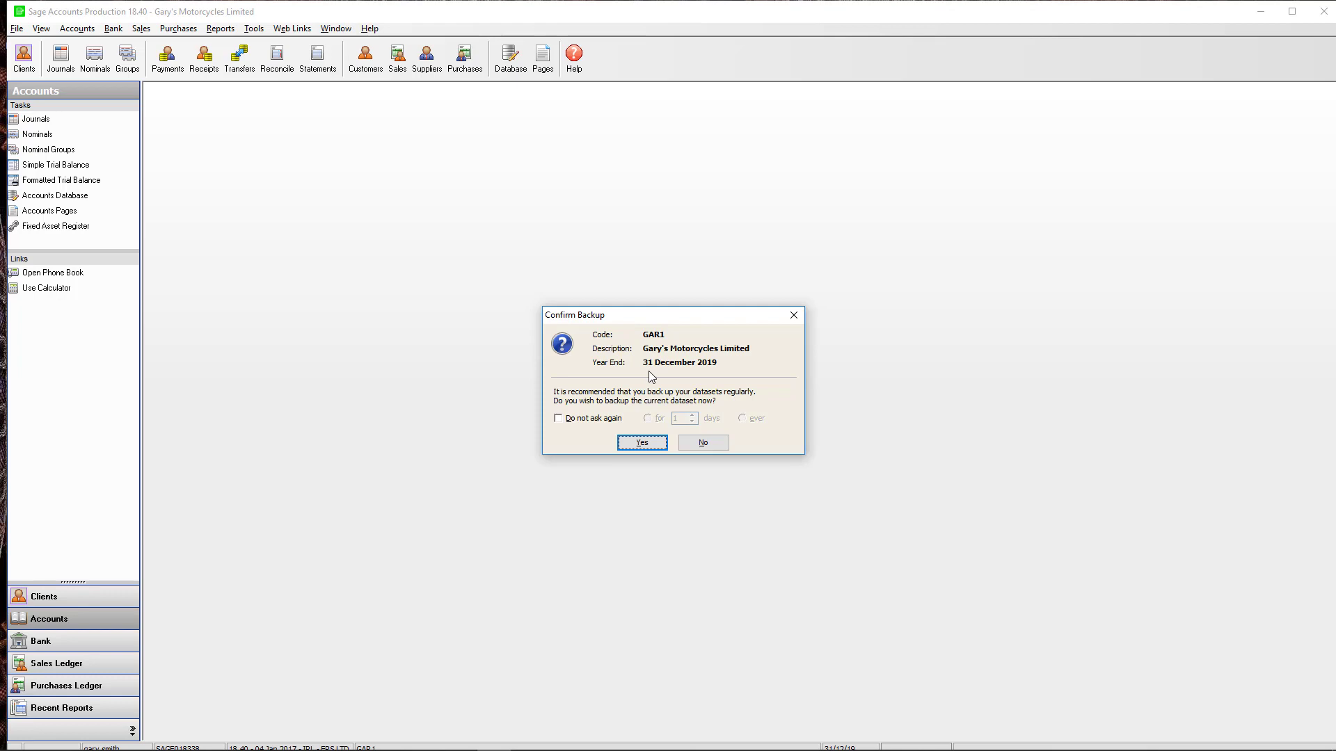
pyautogui.click(702, 444)
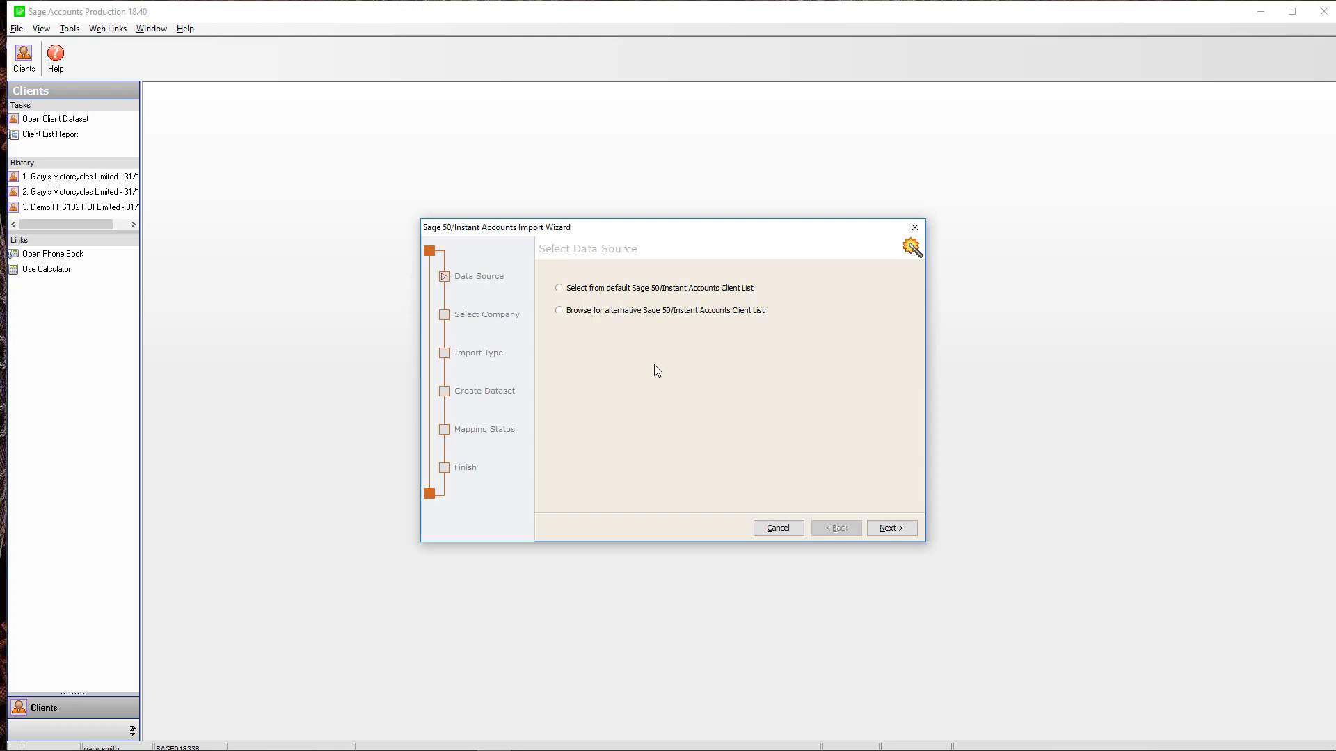
# Source the import from the default Sage 50/Instant Accounts client list and choose Gary's Motorcycles Limited (COMPANY.000)
pyautogui.click(560, 289)
pyautogui.click(883, 530)
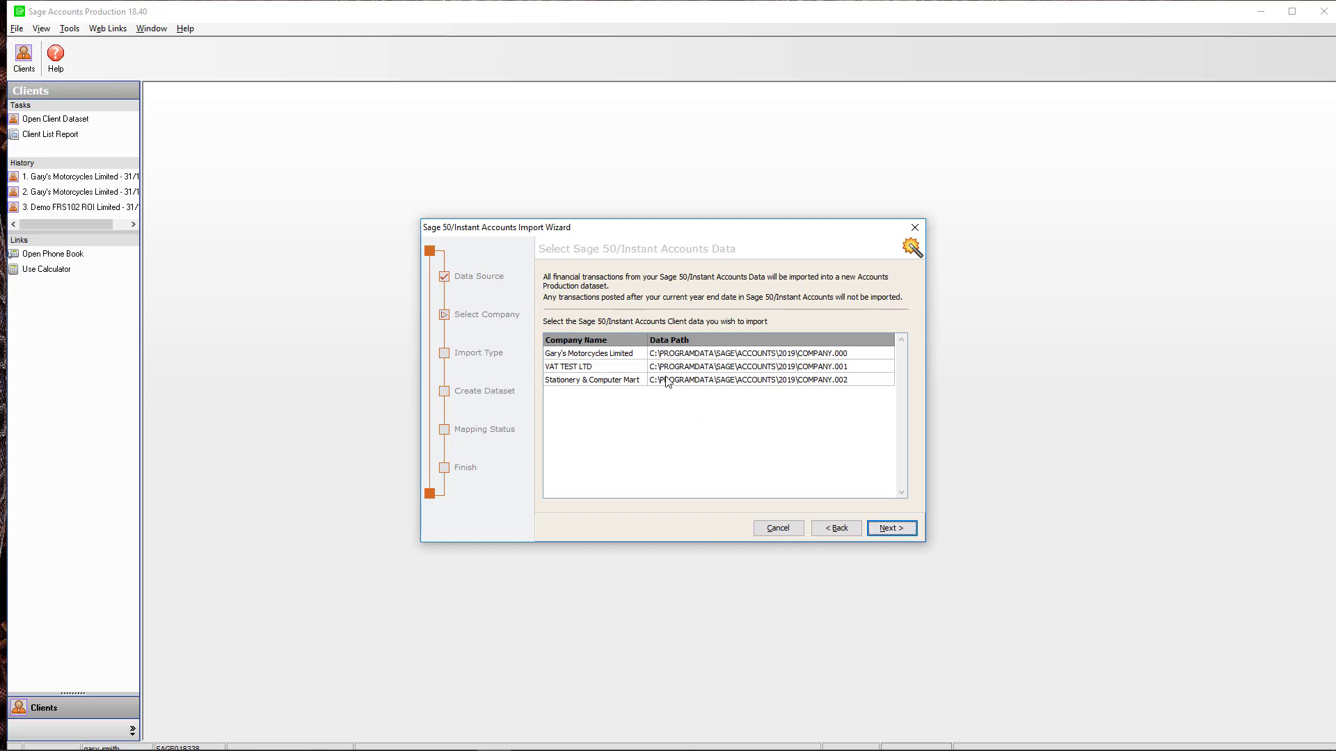
pyautogui.click(636, 356)
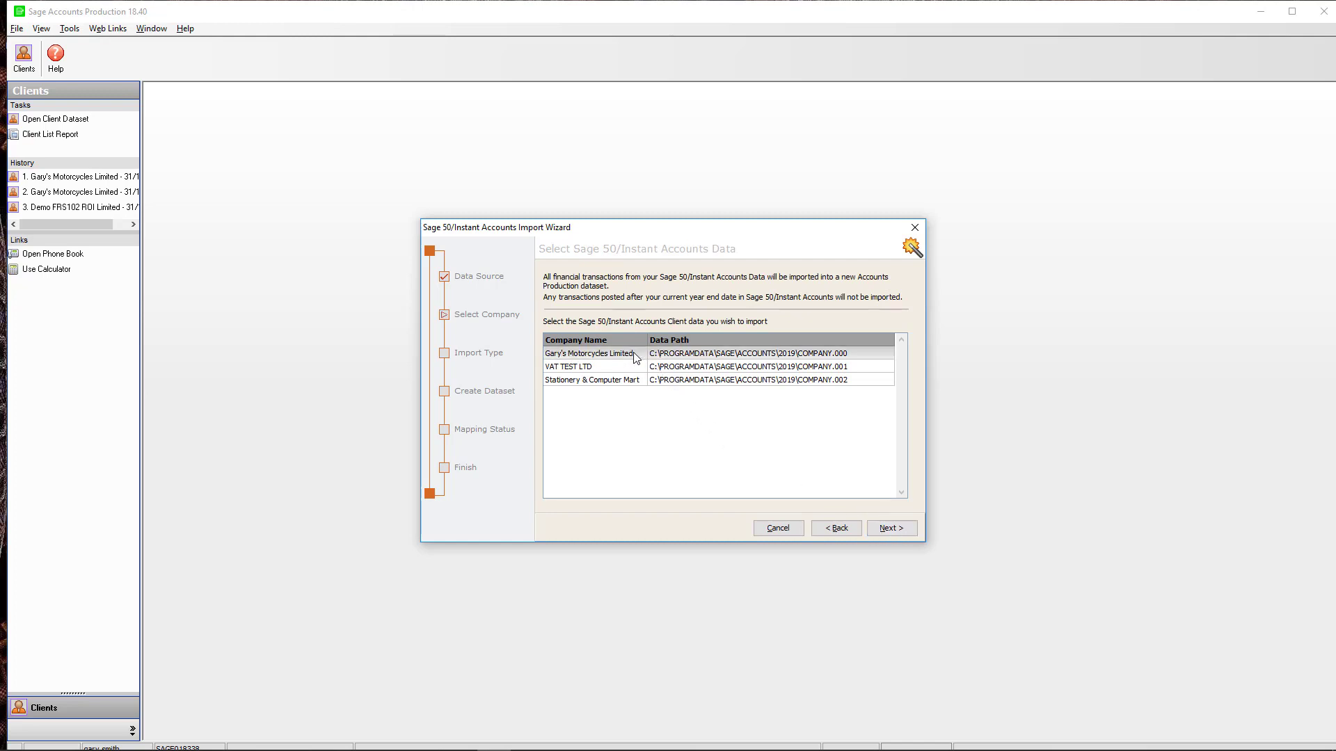
pyautogui.doubleClick(635, 355)
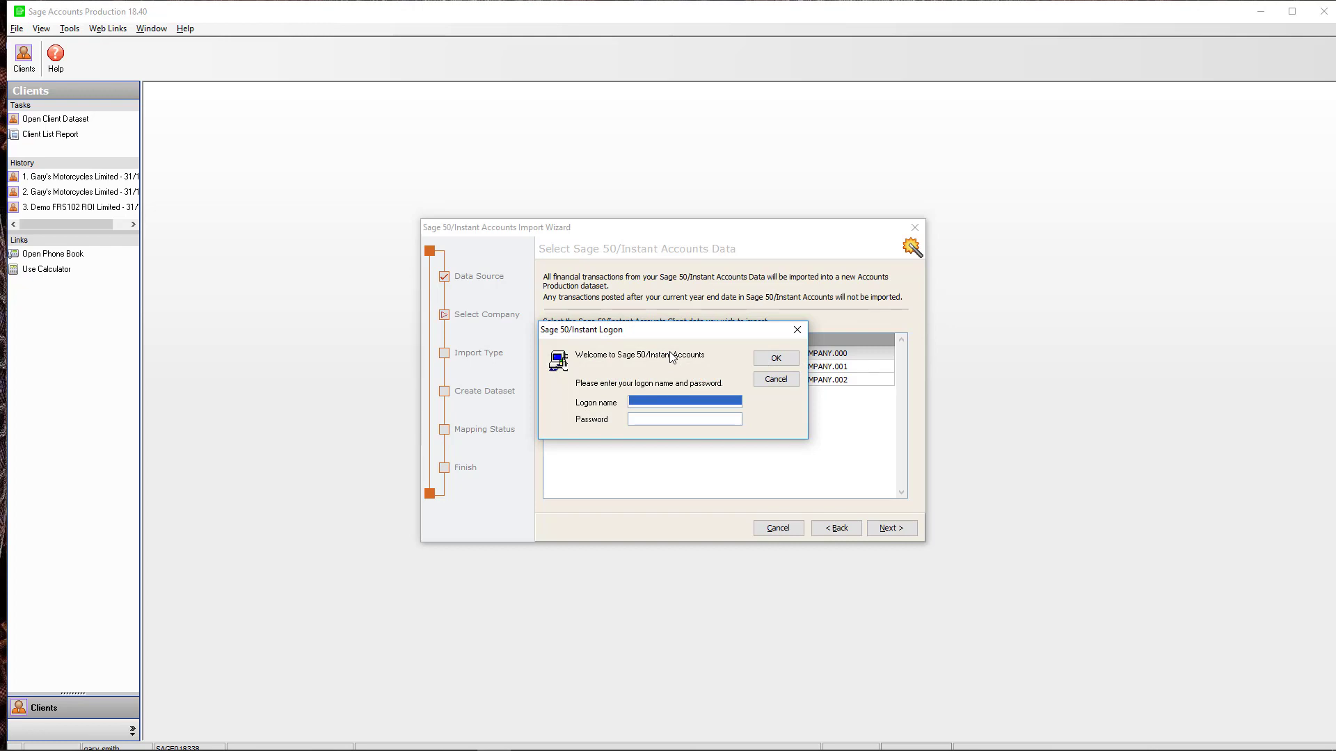
# Log on to the Sage 50 company data as manager with the account password, and advance the wizard to the import type
pyautogui.write('manager')
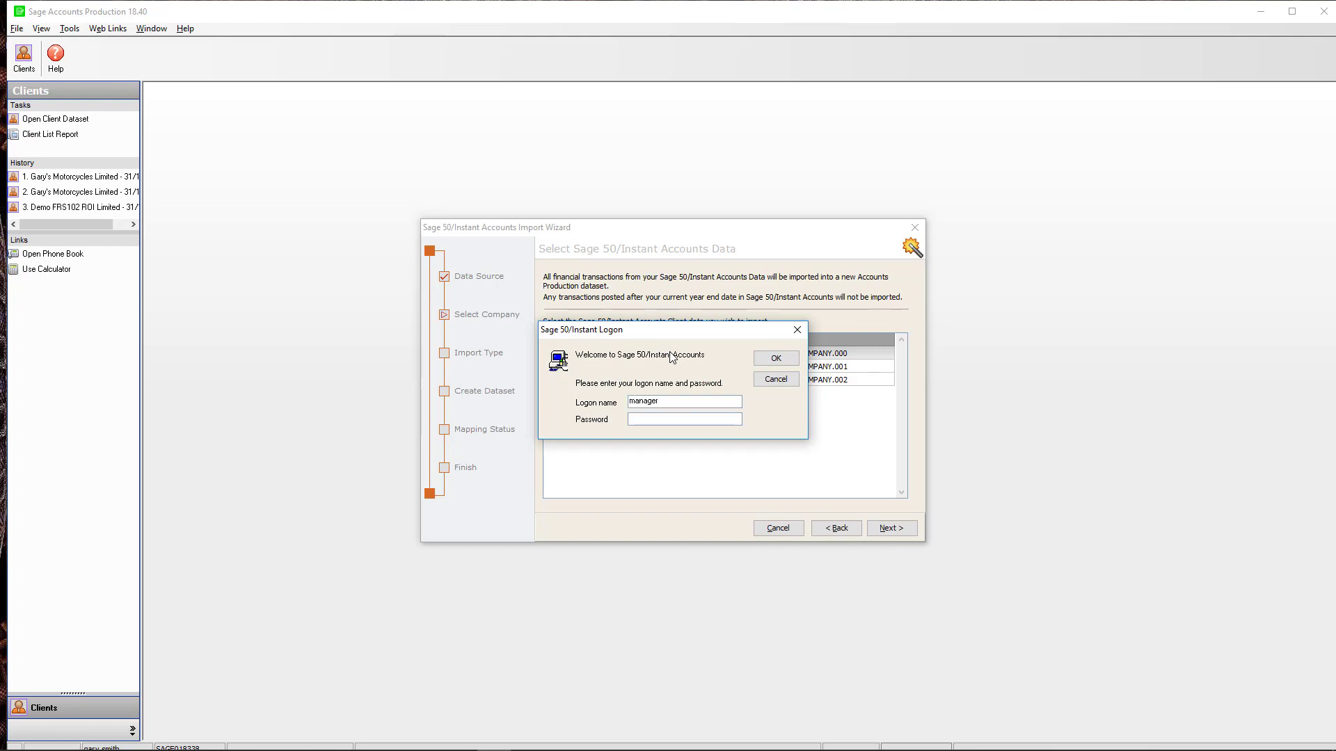
pyautogui.press('Tab')
pyautogui.write('******')
pyautogui.click(769, 360)
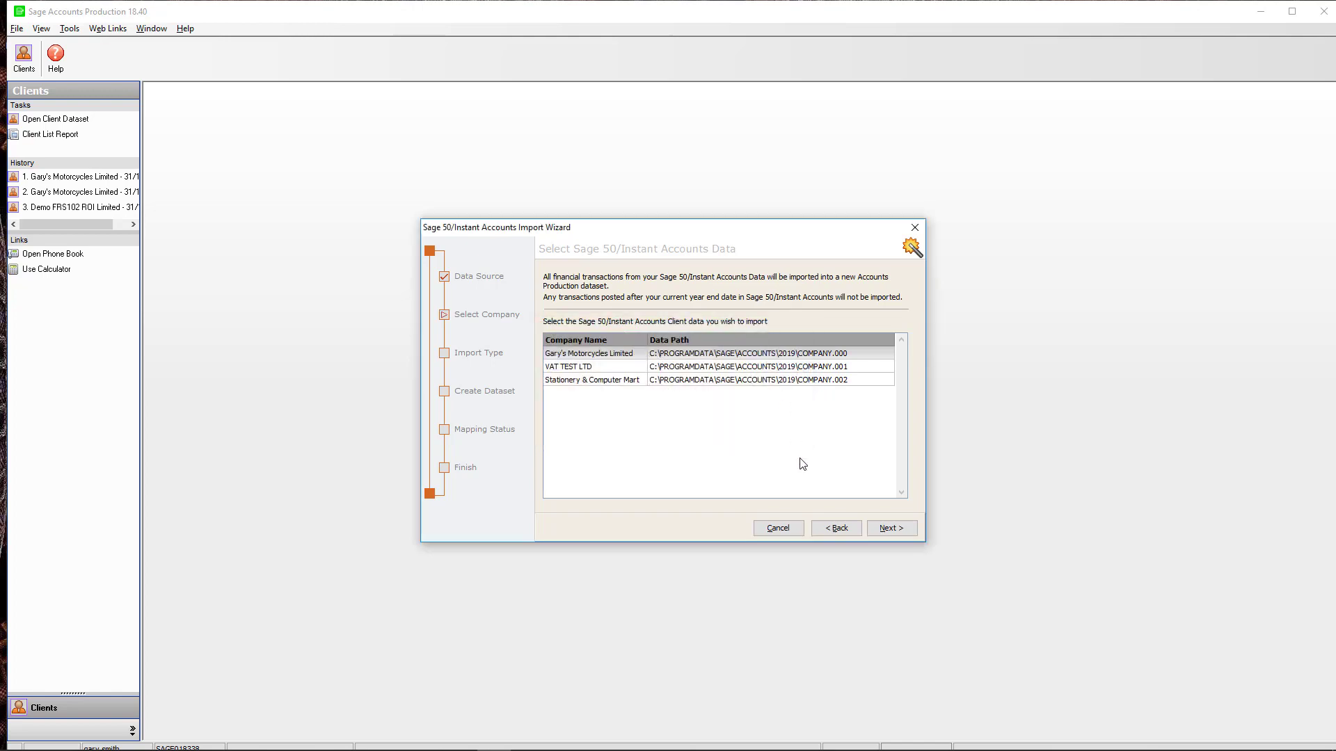
pyautogui.click(877, 527)
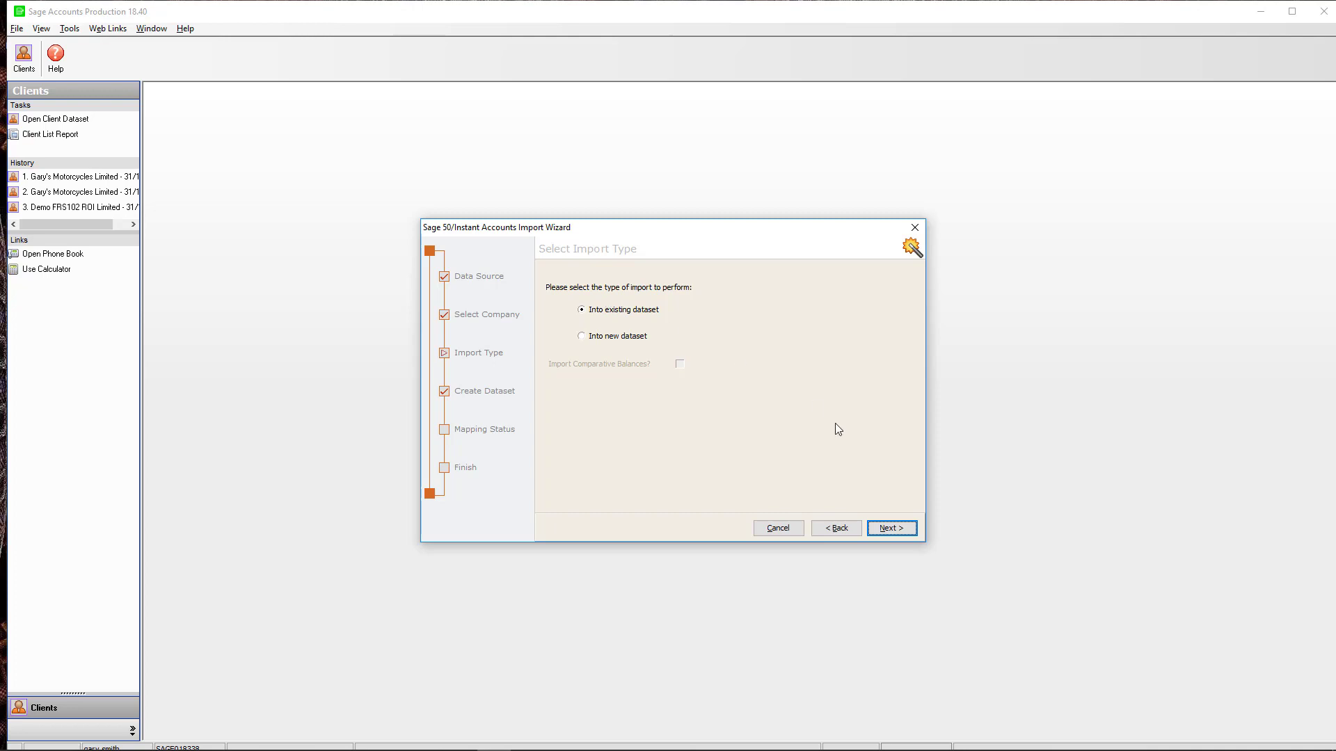
# Import into the existing GAR1 dataset for 31st December 2019 located in 3112191, and continue to the nominal mapping status
pyautogui.click(888, 528)
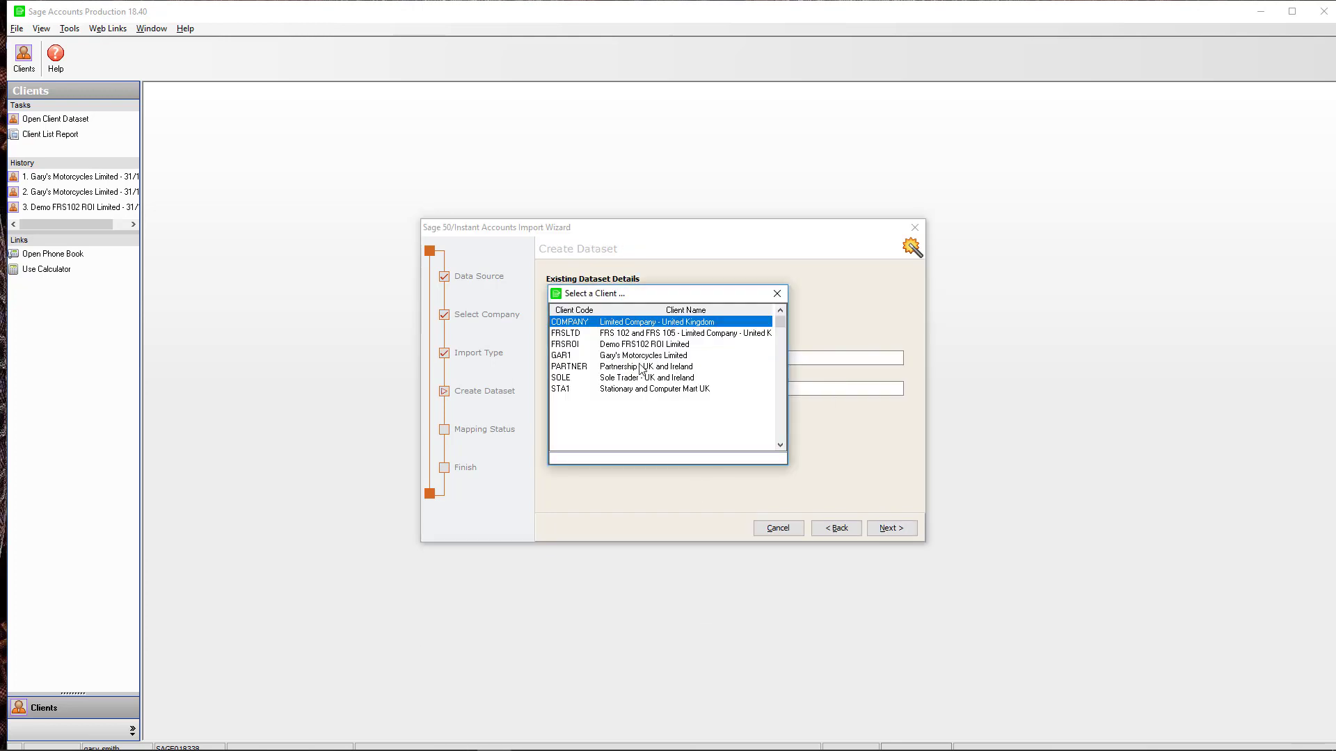
pyautogui.click(613, 357)
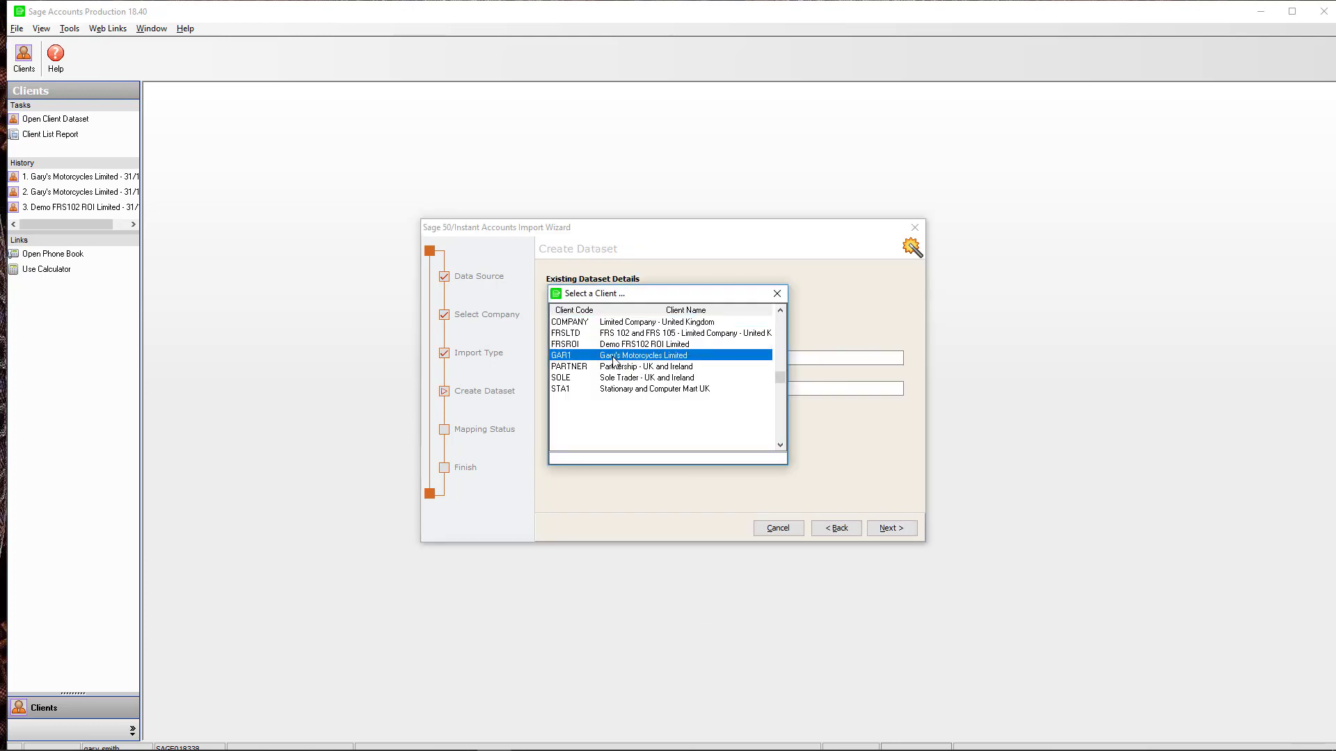
pyautogui.doubleClick(598, 357)
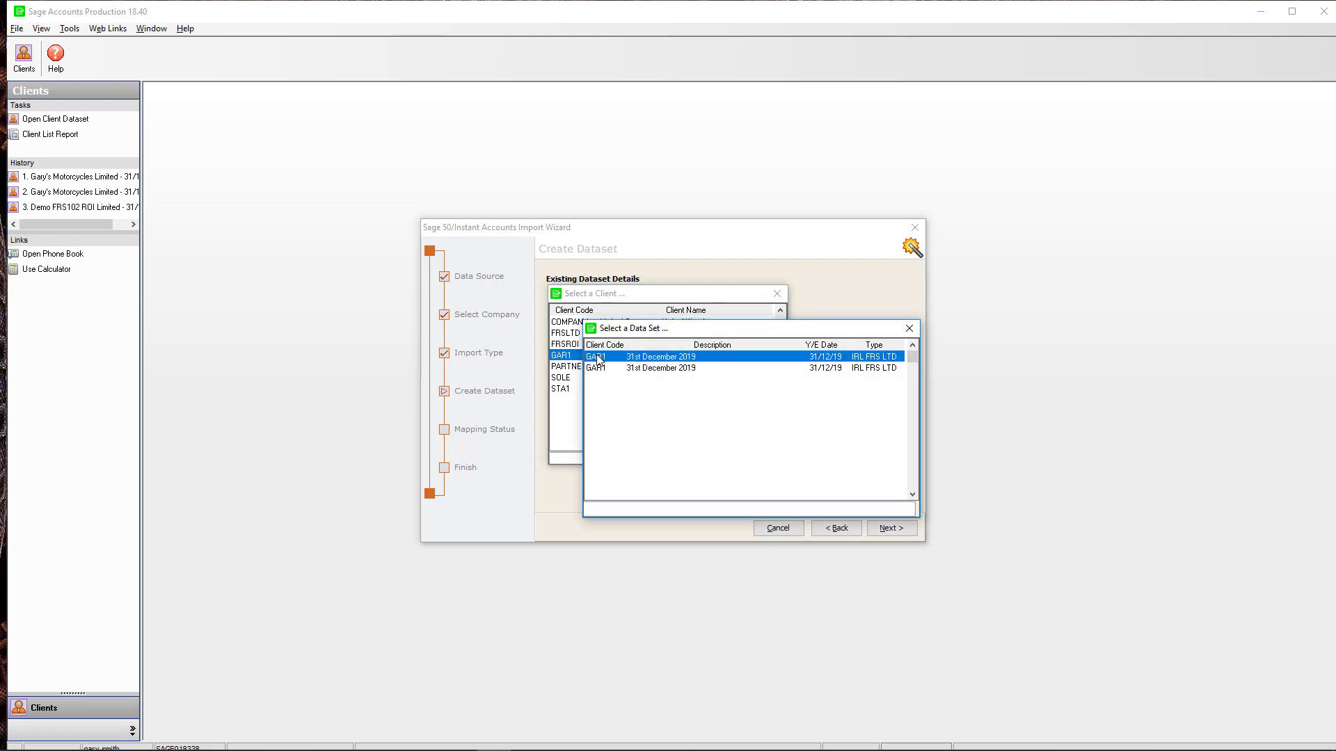
pyautogui.click(673, 368)
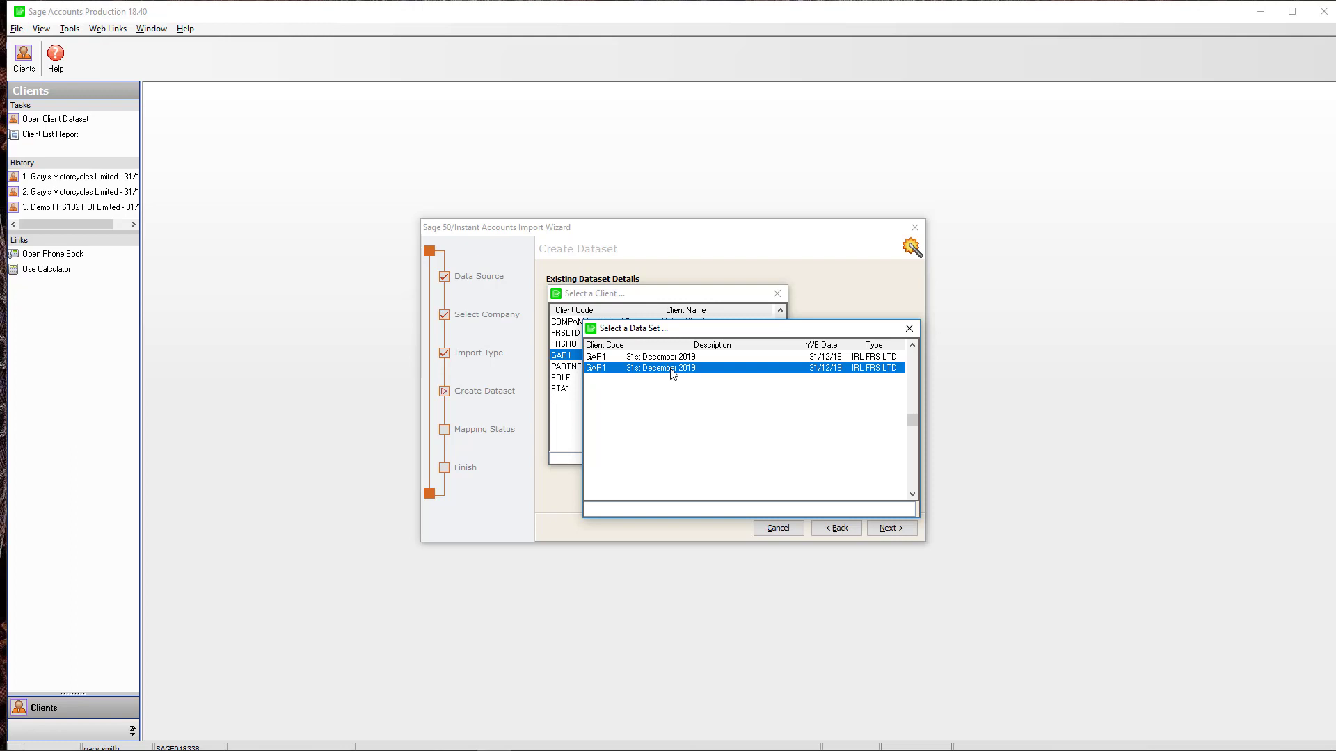
pyautogui.doubleClick(671, 369)
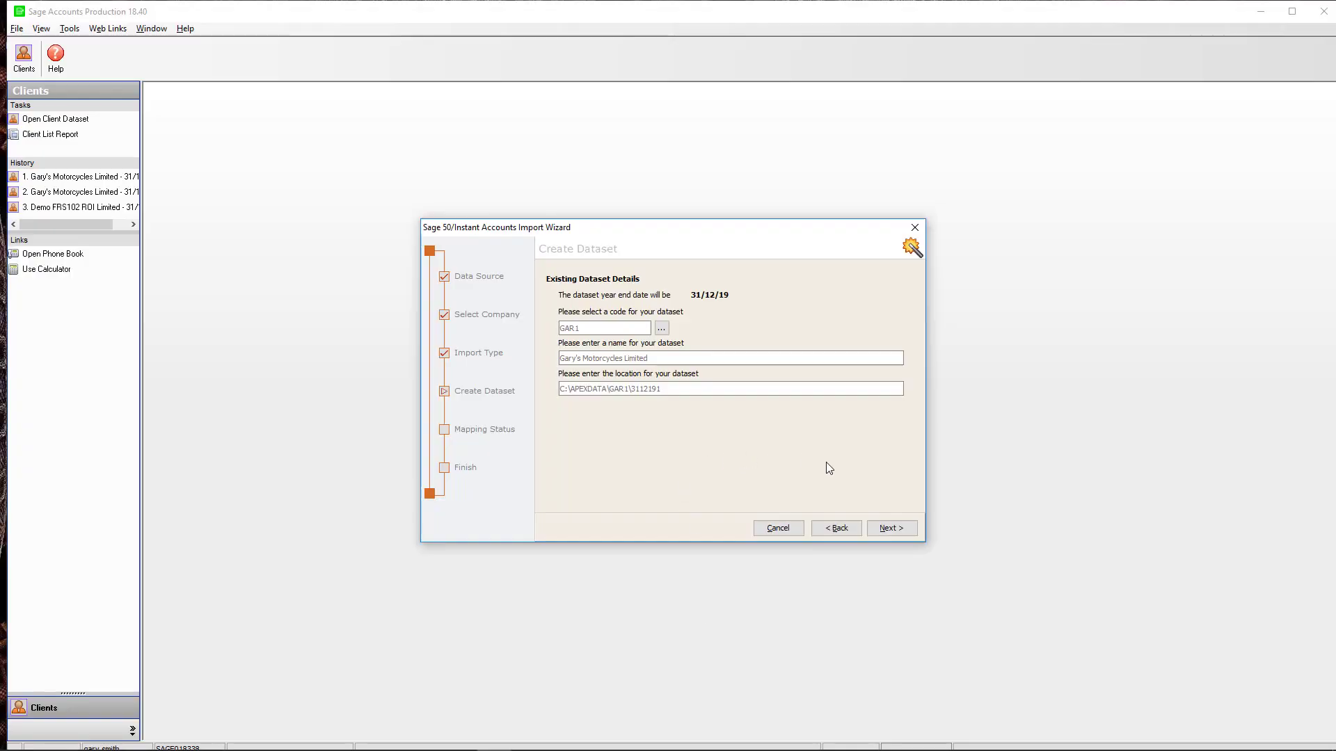
pyautogui.click(891, 530)
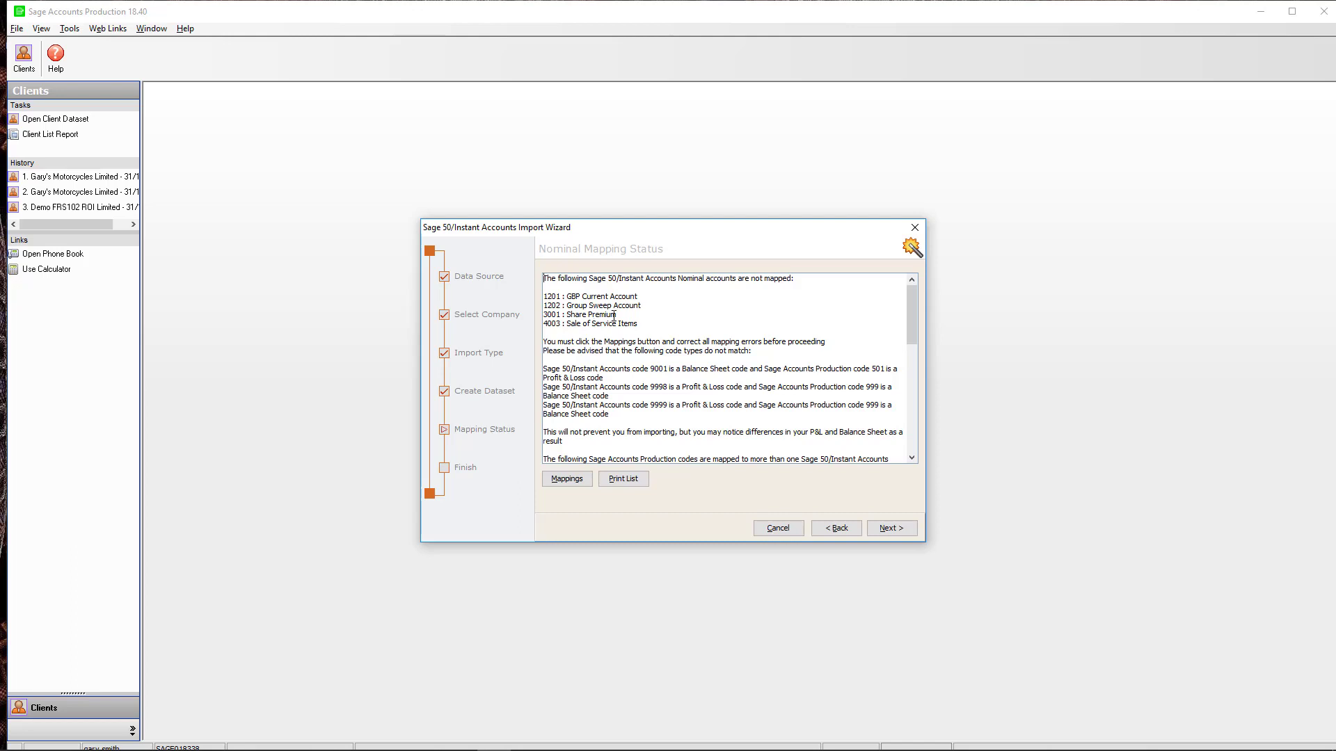
# Decline printing the unmapped nominal accounts and map Group Sweep Account (1202) to Accounts Production code 772, Bank current account - type 2
pyautogui.click(570, 480)
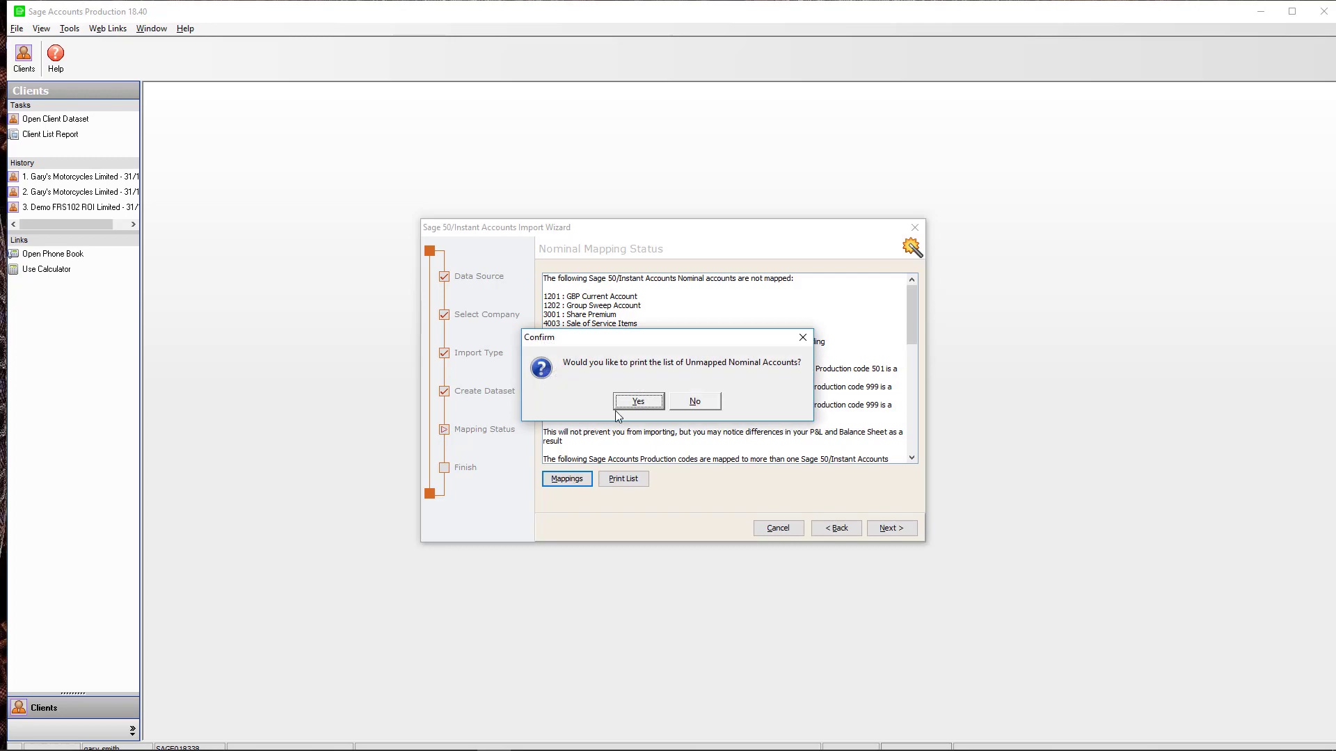
pyautogui.click(694, 402)
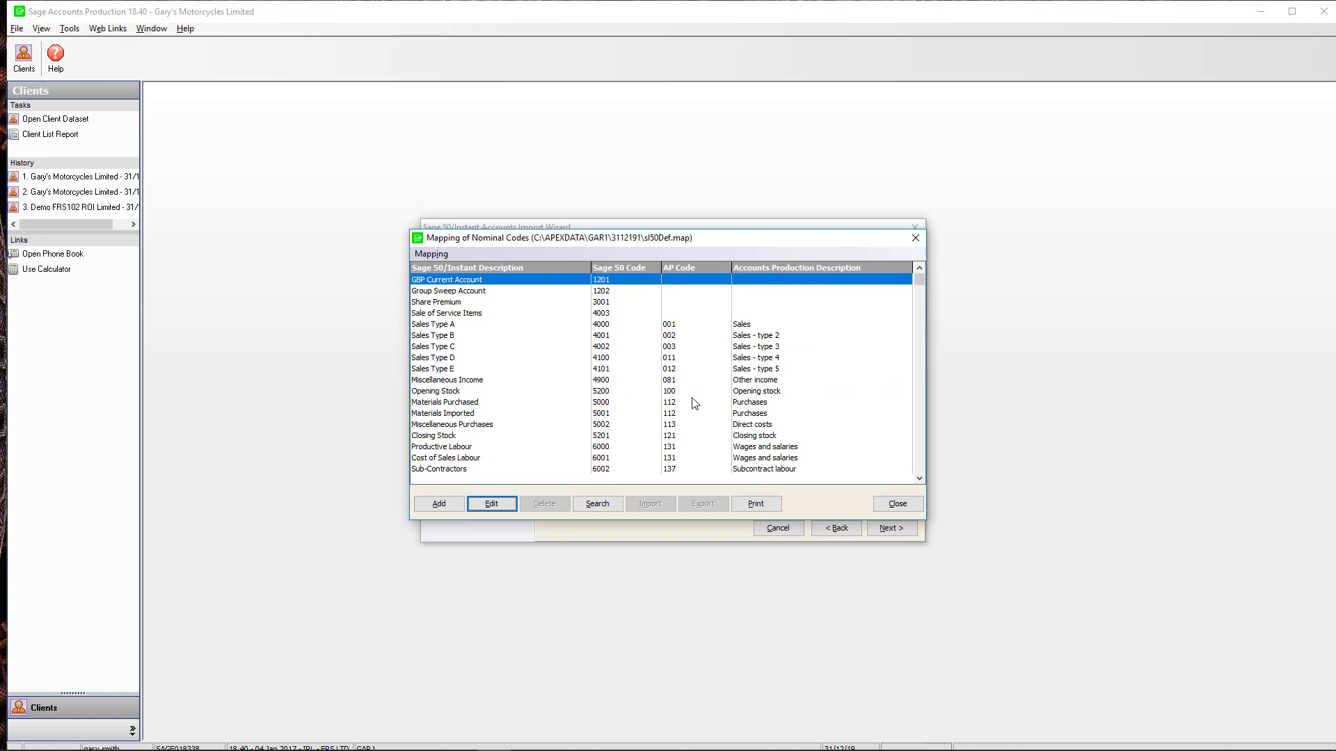
pyautogui.click(680, 293)
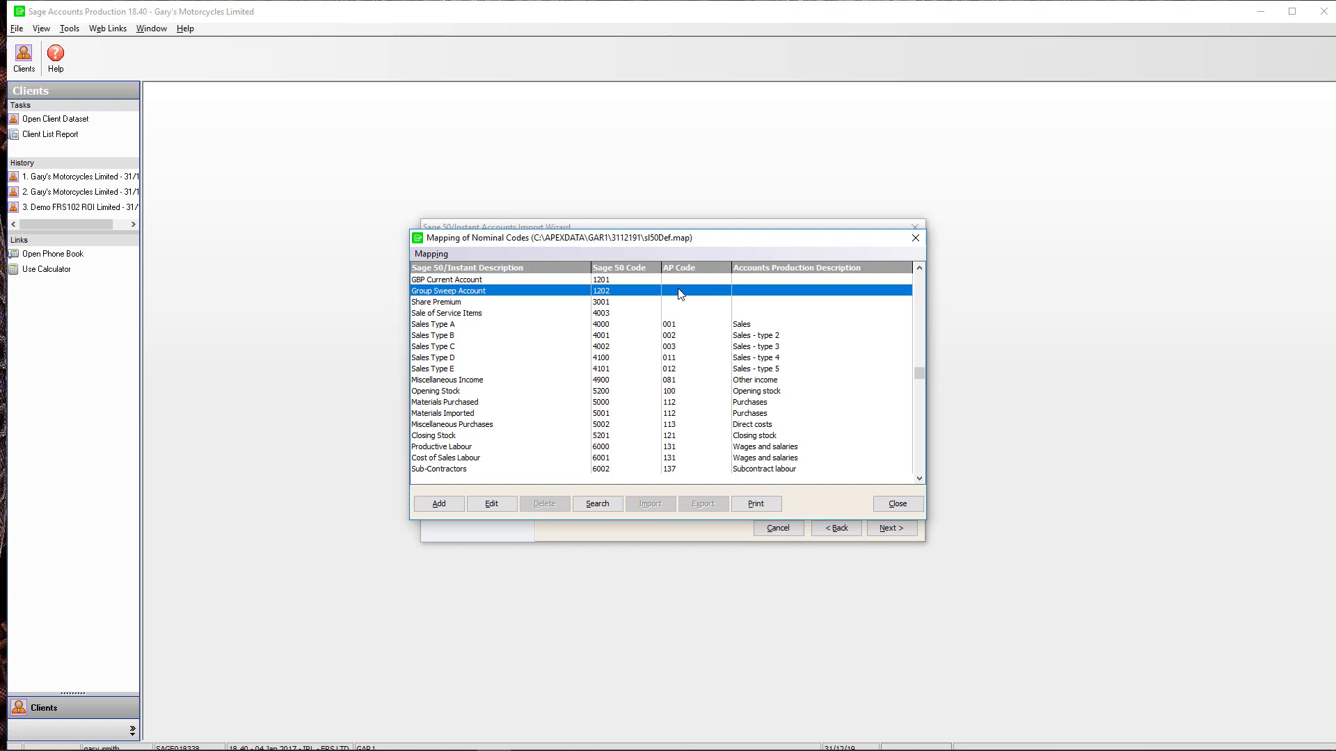
pyautogui.doubleClick(680, 293)
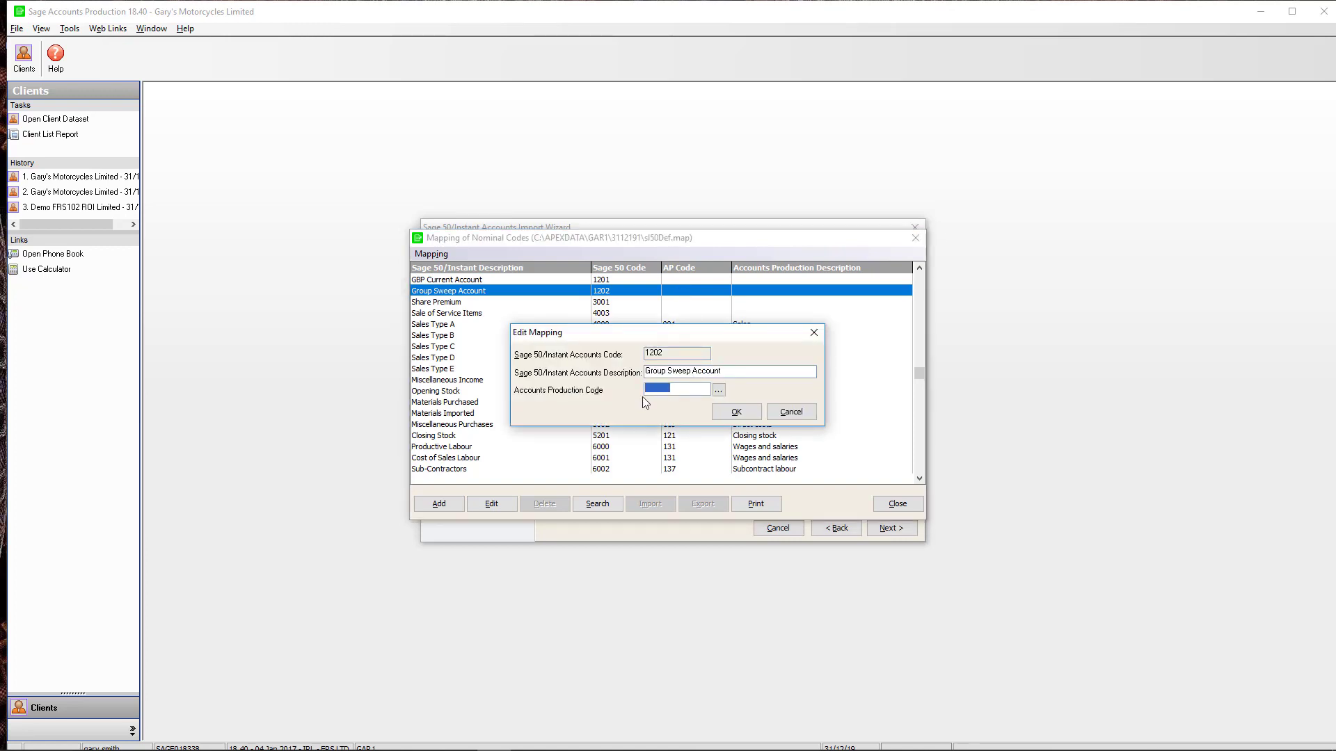
pyautogui.click(718, 390)
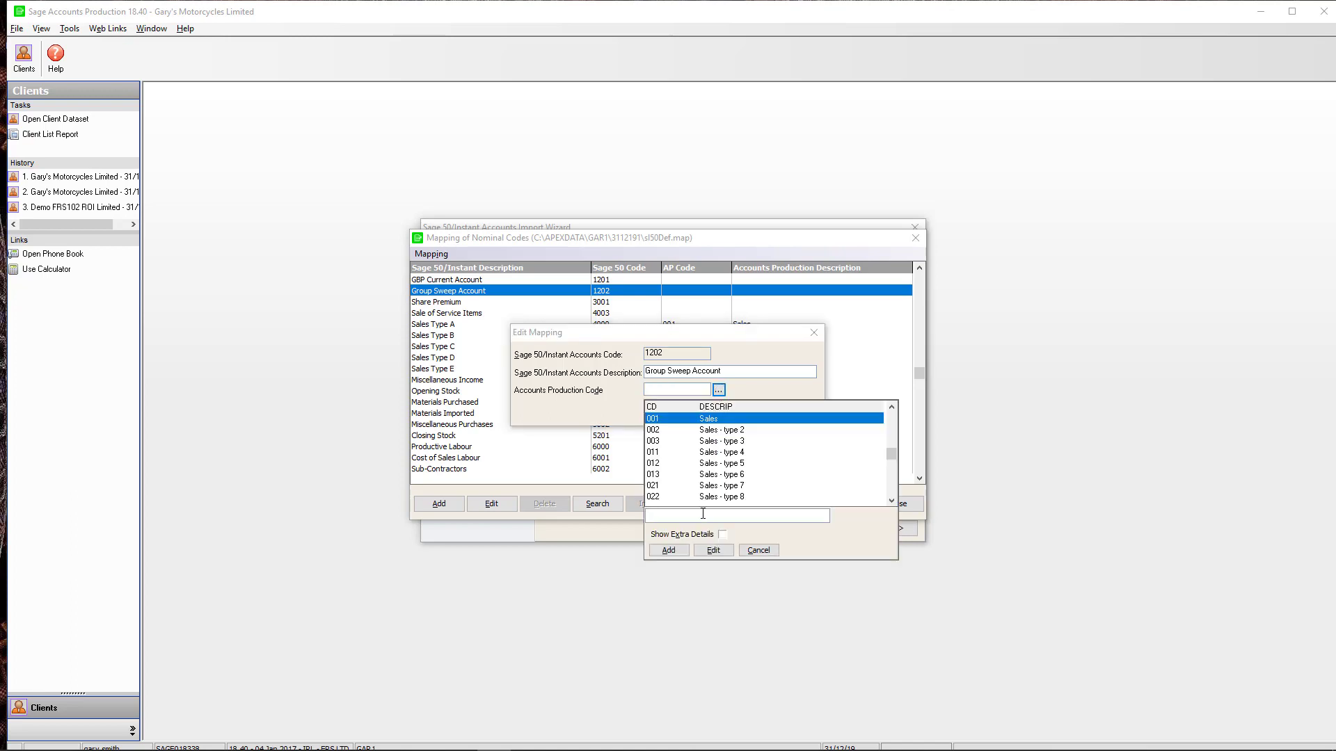
pyautogui.write('bank')
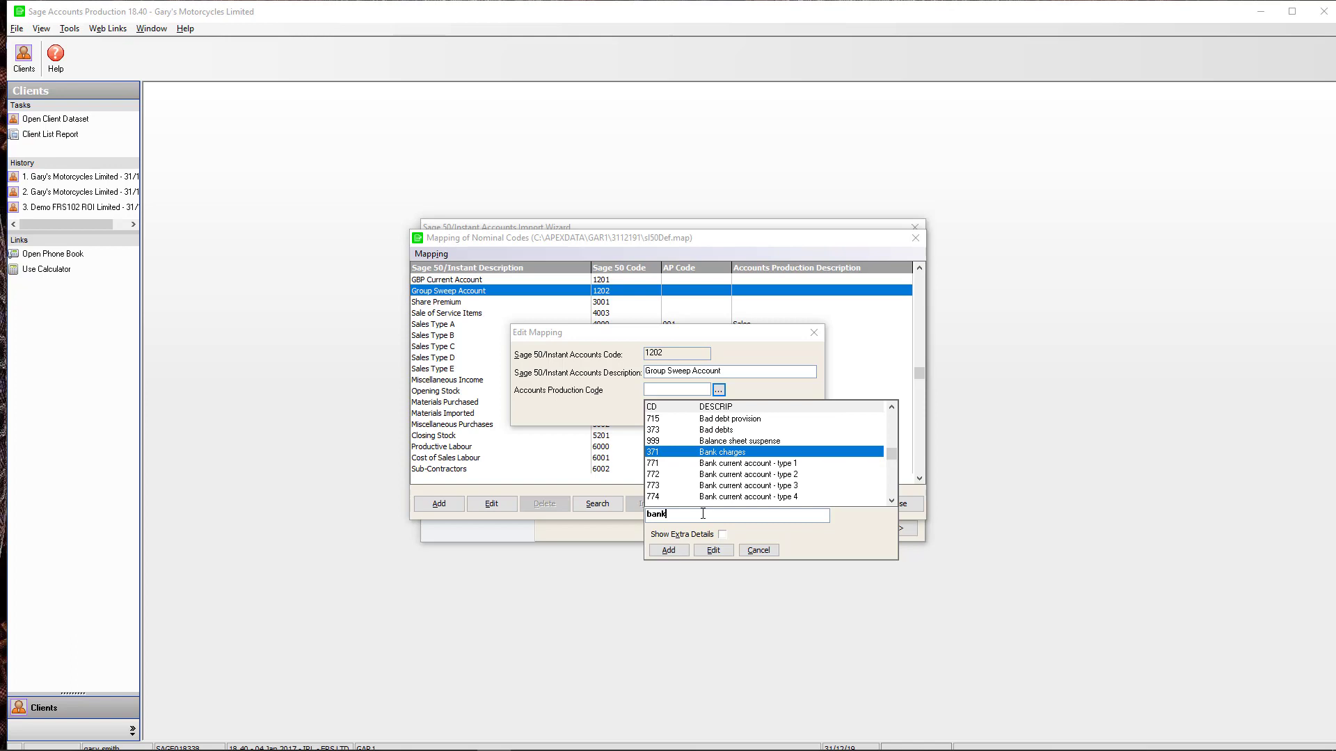
pyautogui.click(735, 476)
pyautogui.doubleClick(734, 479)
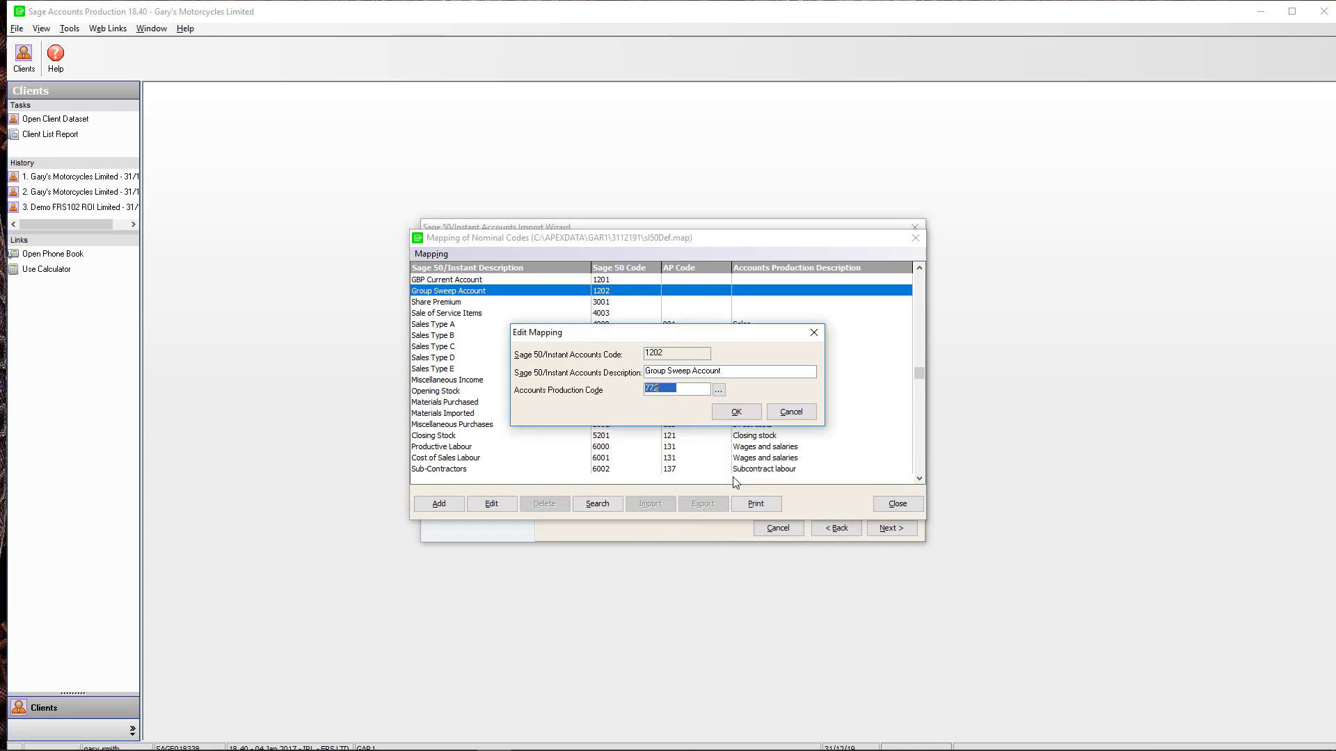
pyautogui.click(736, 415)
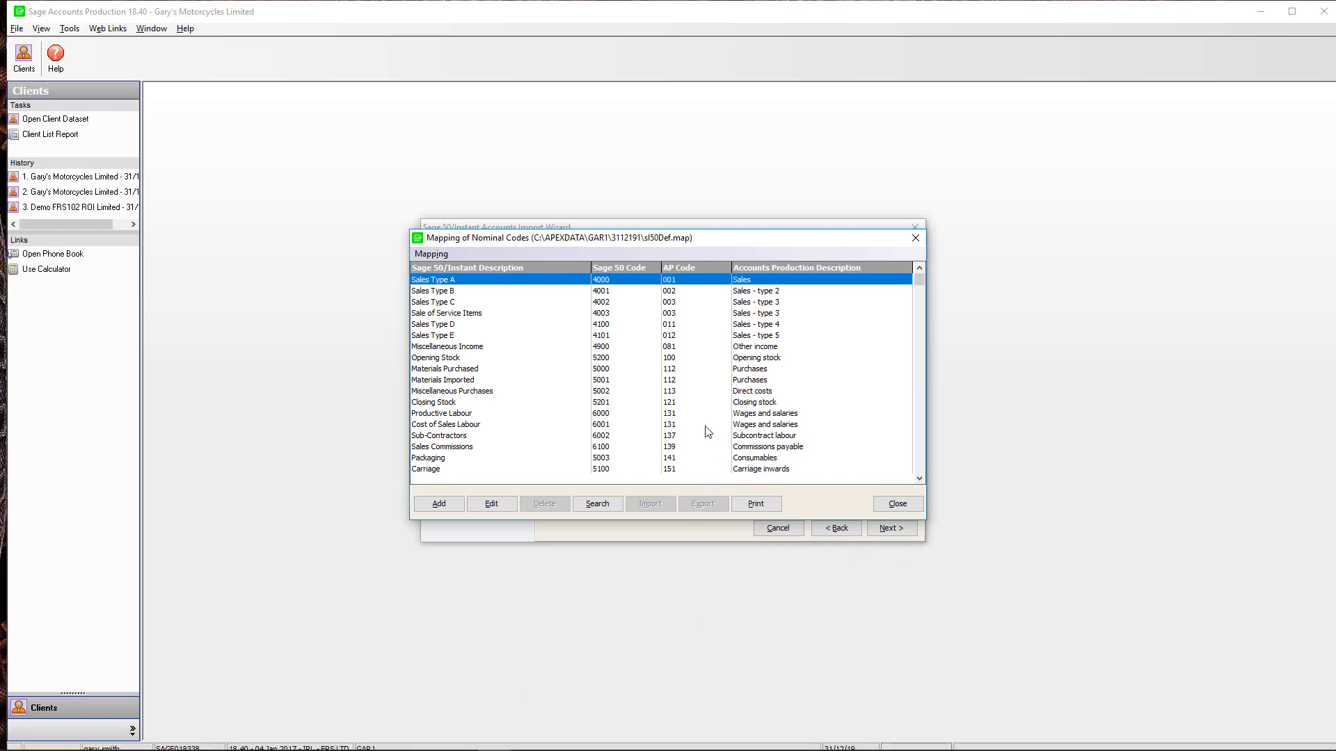
pyautogui.click(894, 504)
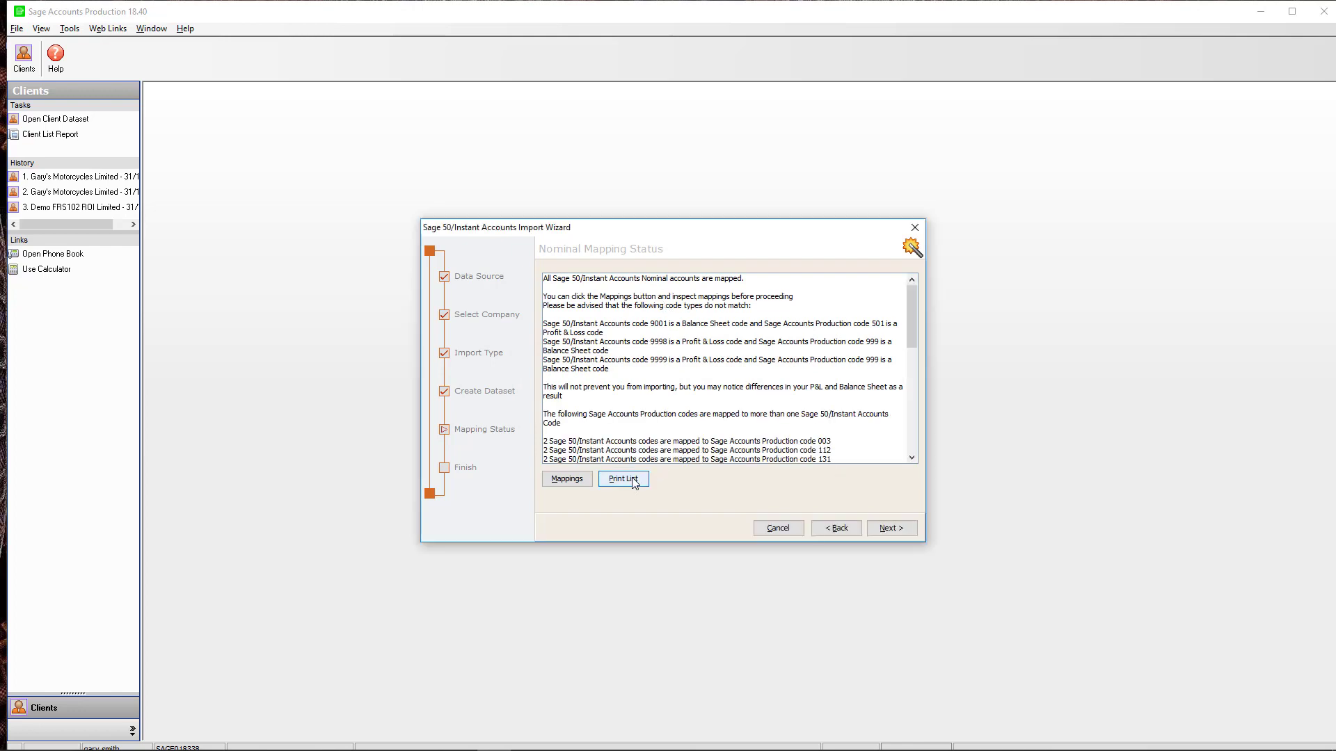
# Review the remaining nominal mapping status messages and run the import into the GAR1 dataset
pyautogui.click(912, 459)
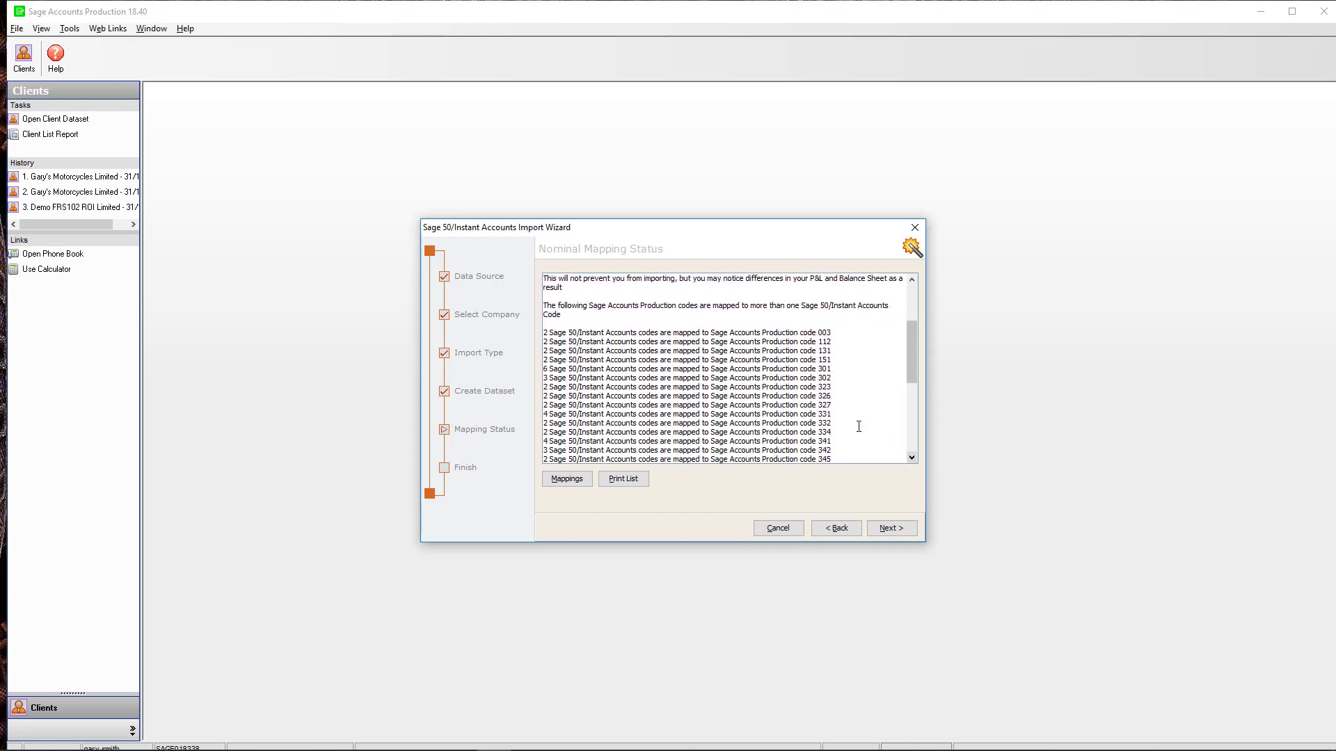
pyautogui.click(888, 529)
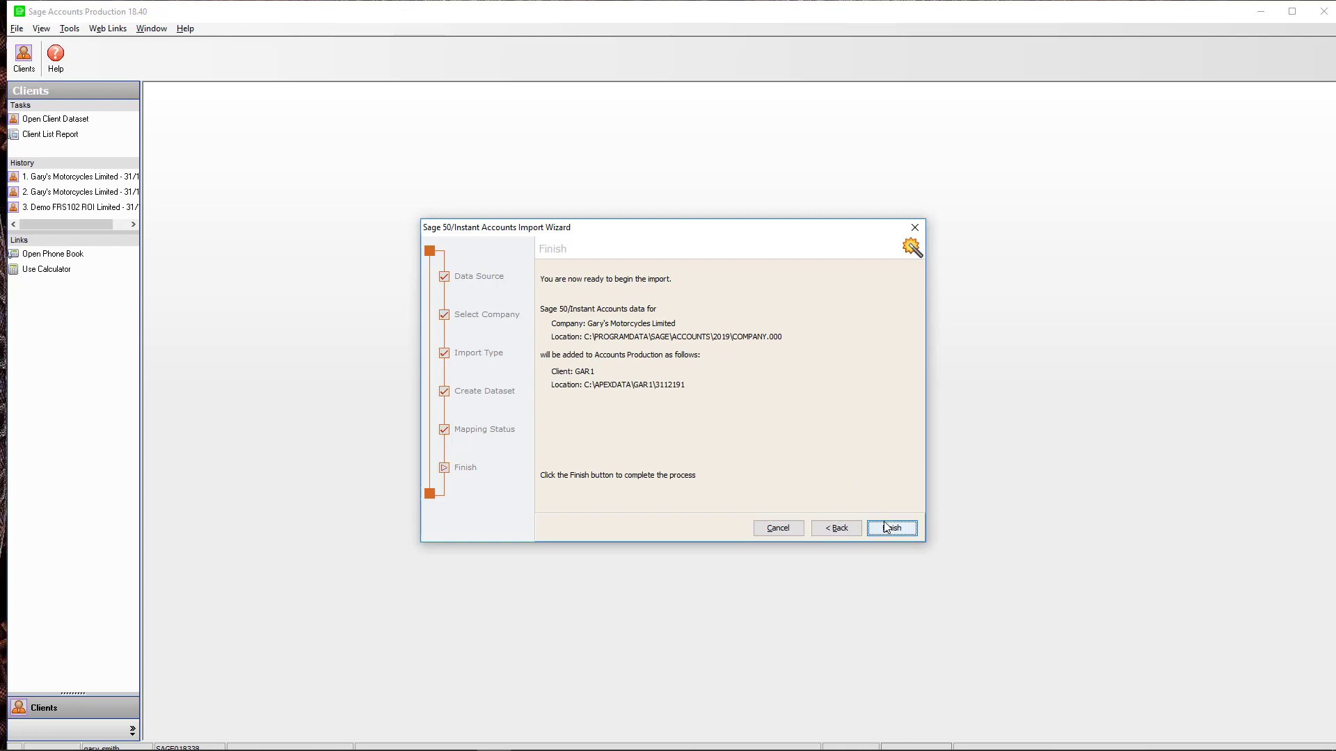
pyautogui.click(883, 522)
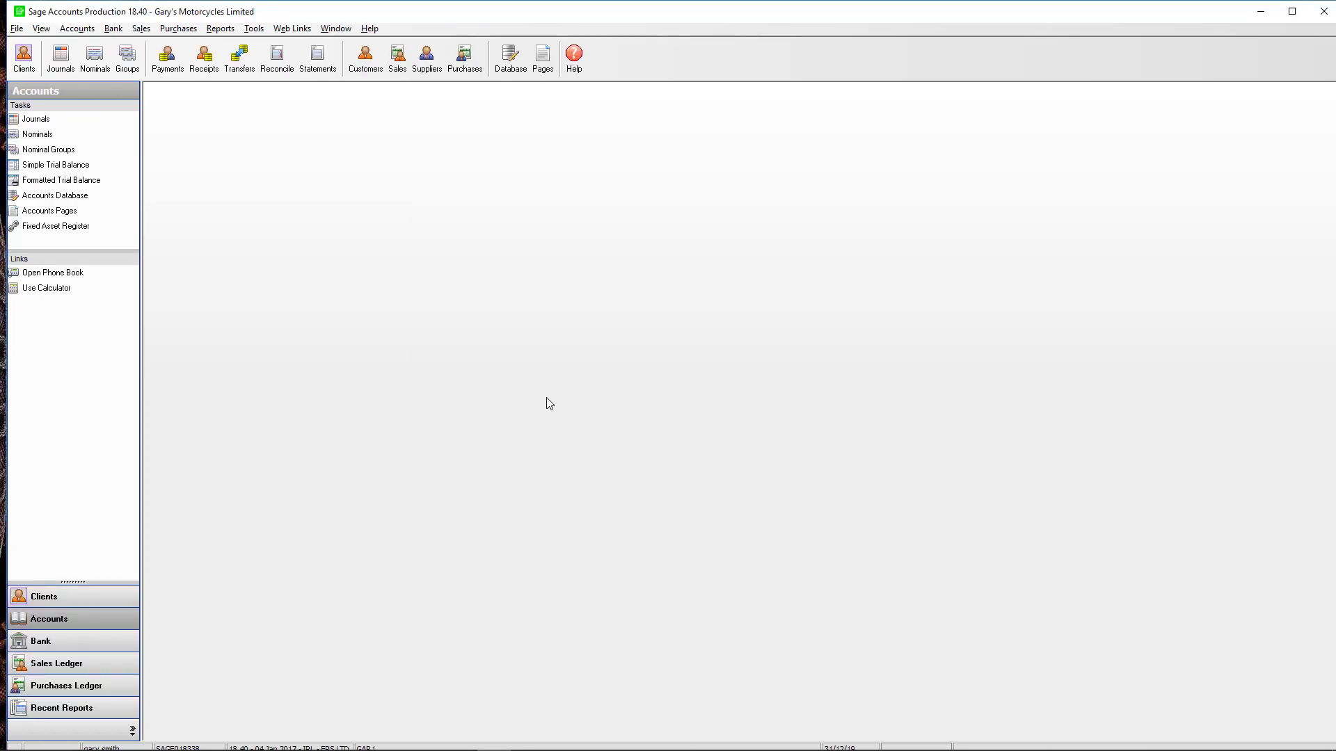
# View the simple trial balance and the statement options for the seventh customer in the customer list, closing each without changes
pyautogui.click(36, 166)
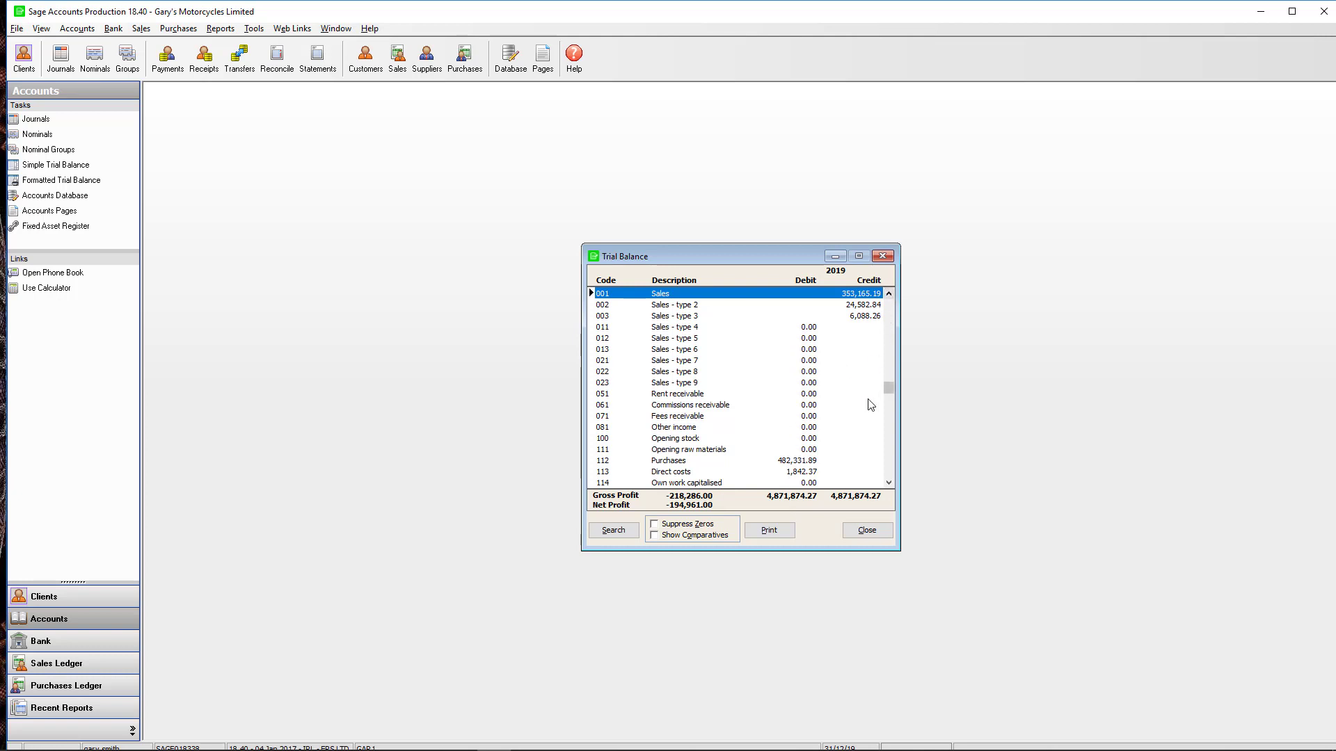
pyautogui.click(881, 258)
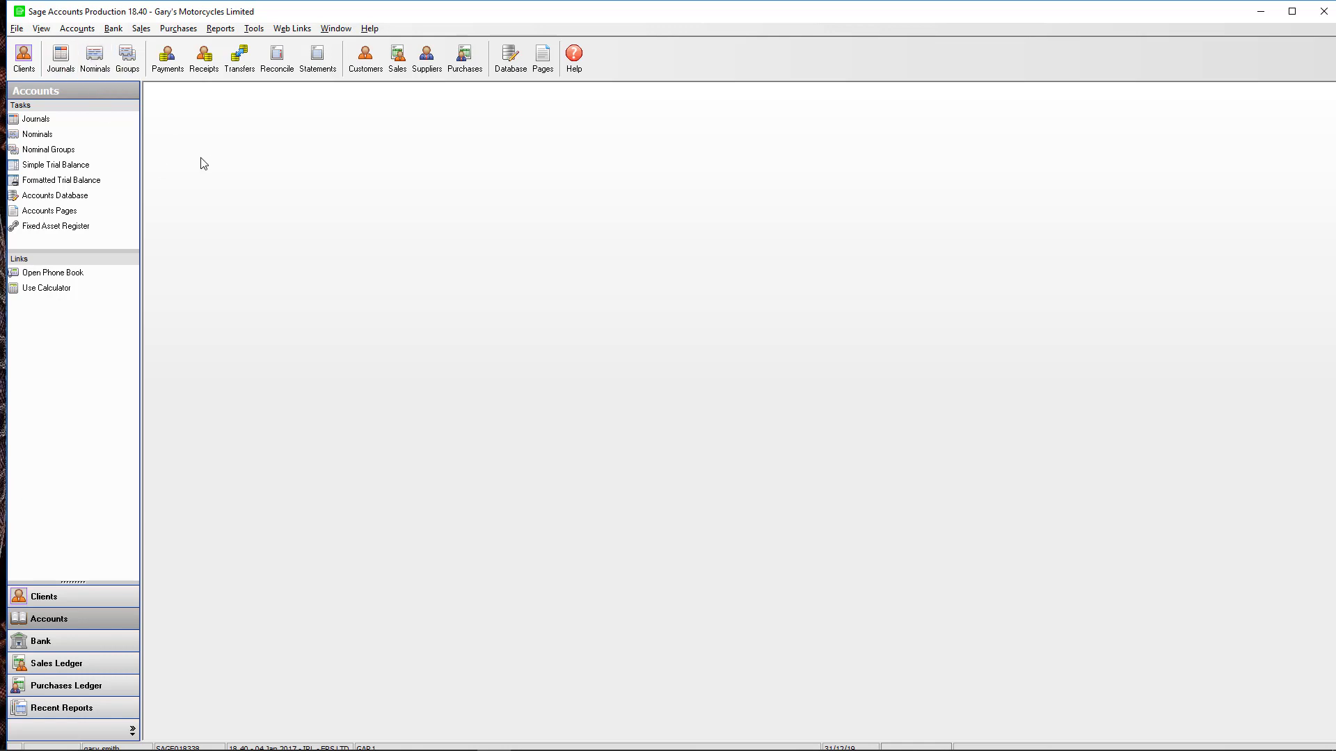
pyautogui.click(365, 59)
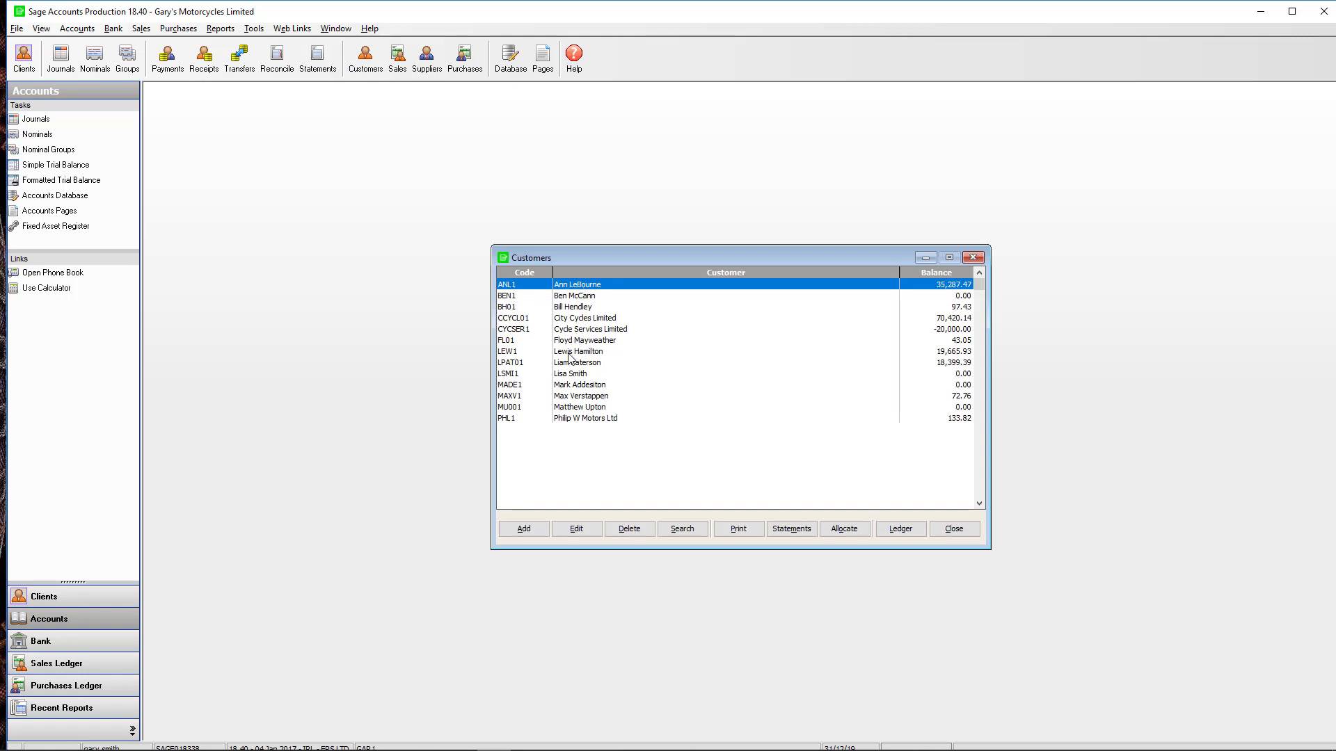
pyautogui.click(569, 354)
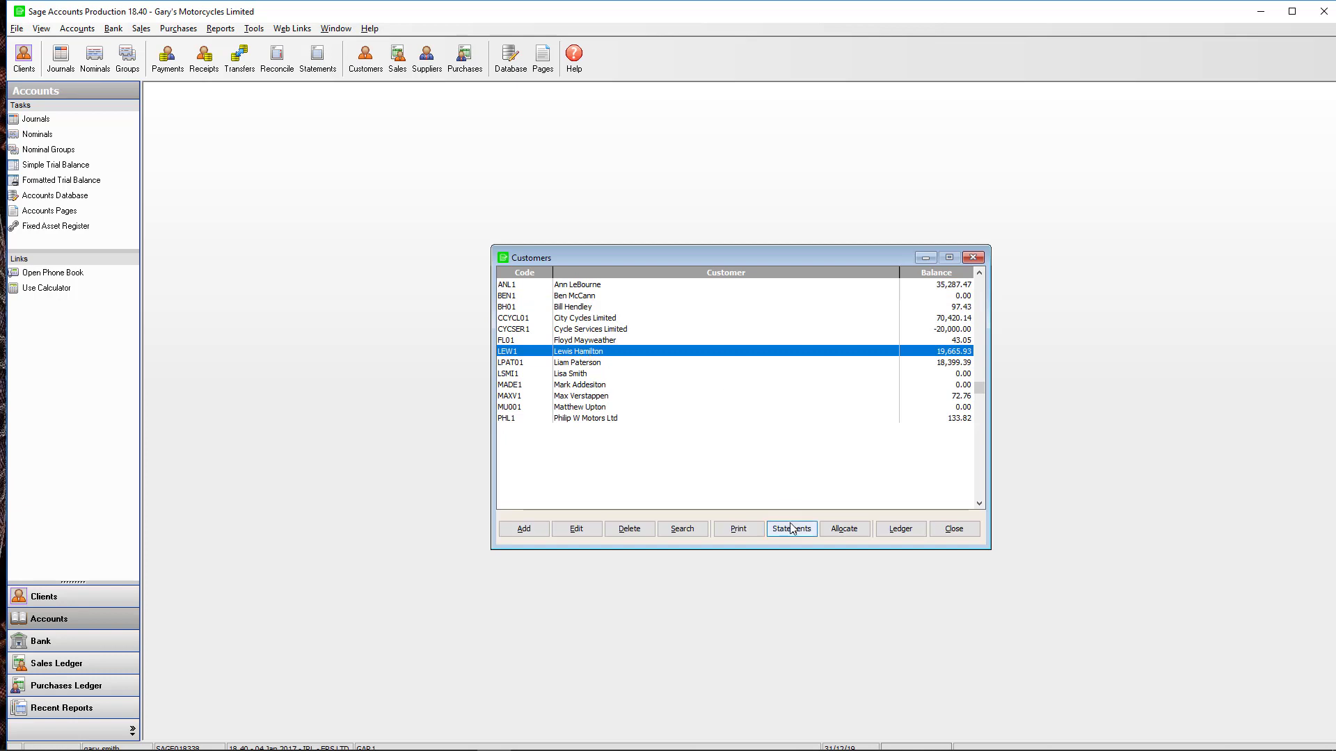
pyautogui.click(792, 530)
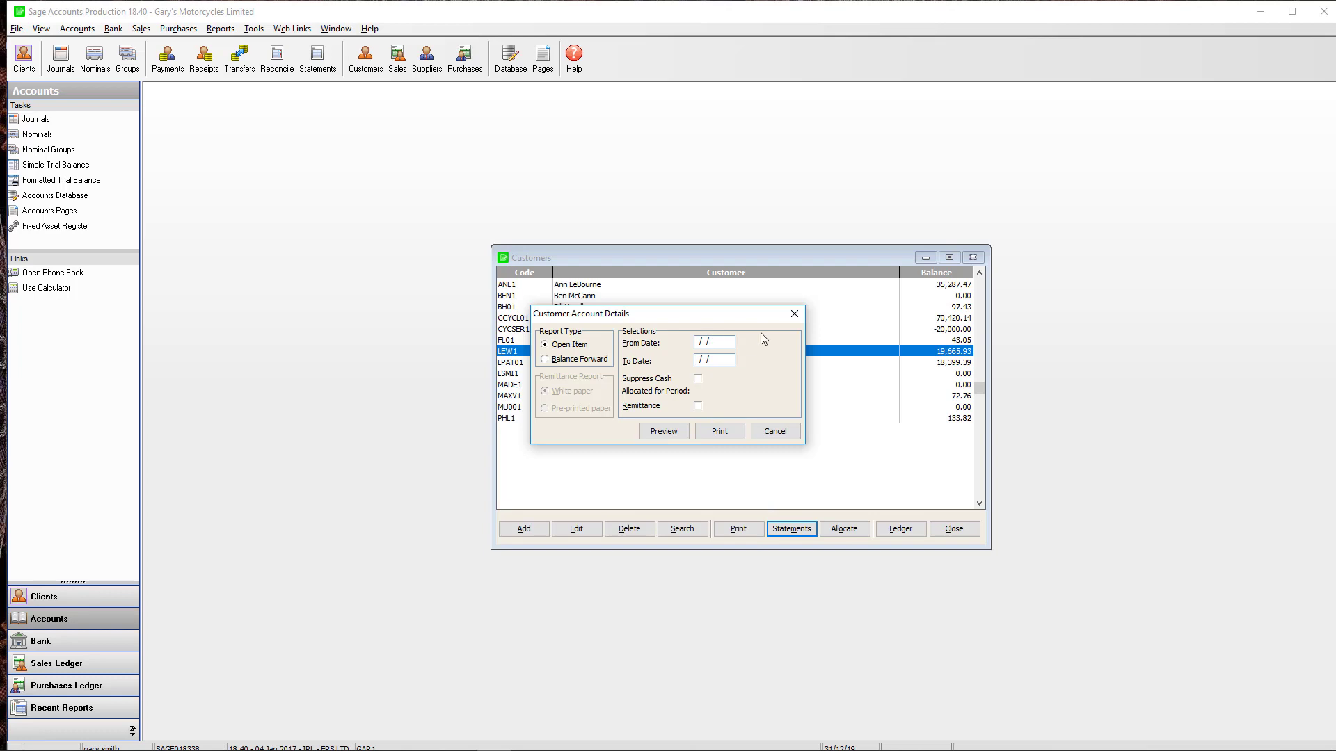
pyautogui.click(794, 316)
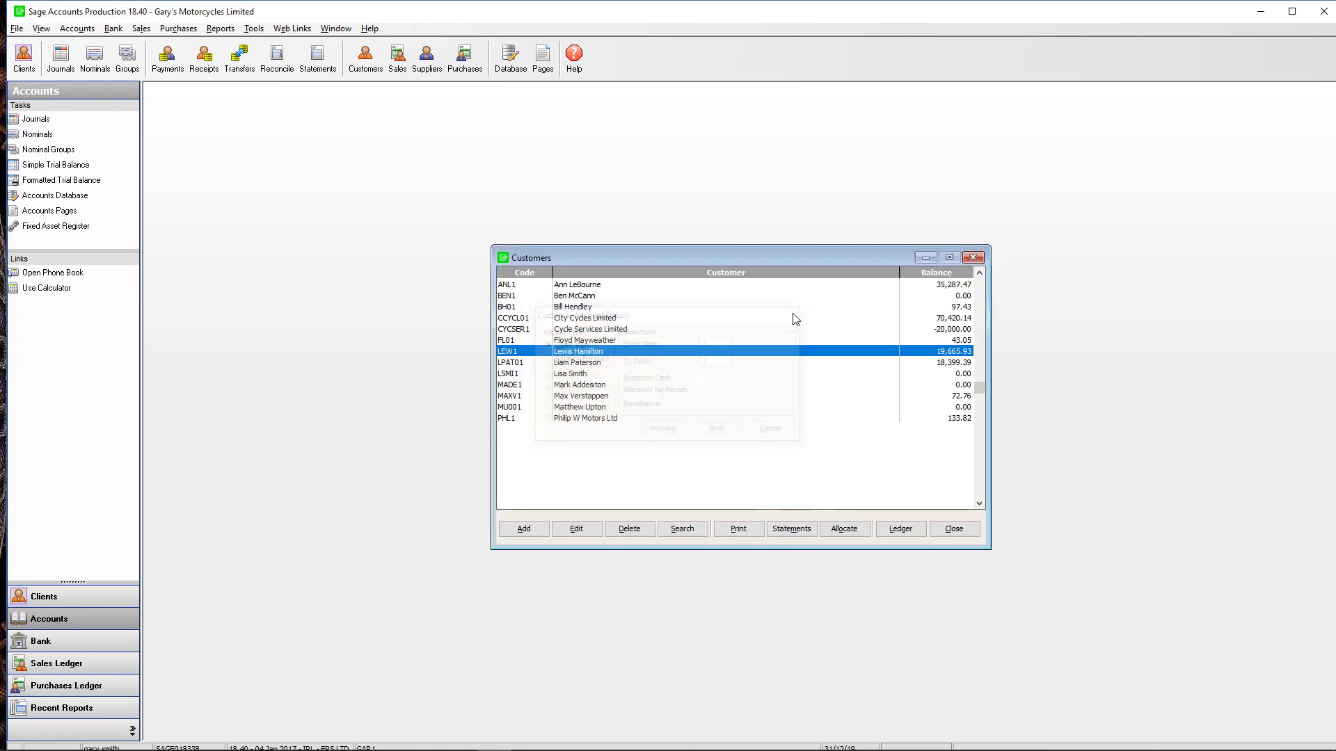
pyautogui.click(973, 258)
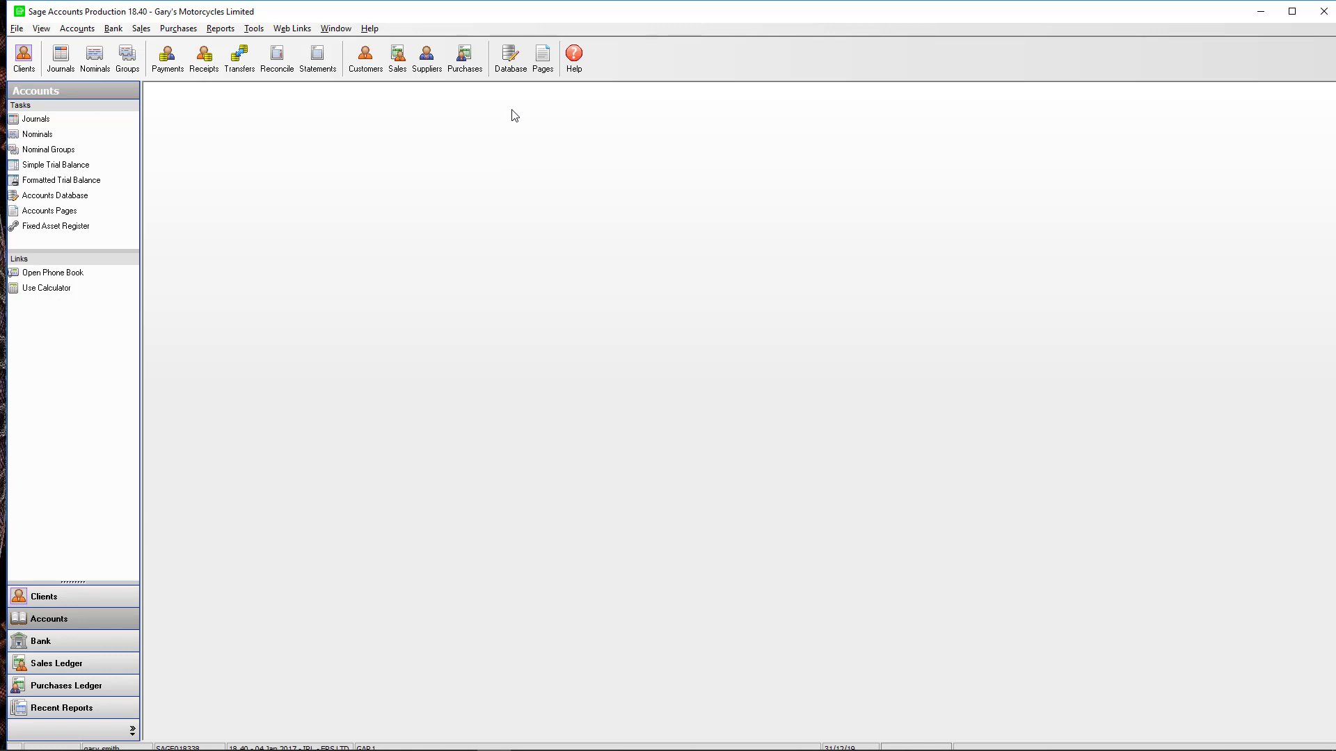
# Look through the accounts database's operating profit information, including the operating profit note and auditors remuneration, and close the database
pyautogui.click(507, 61)
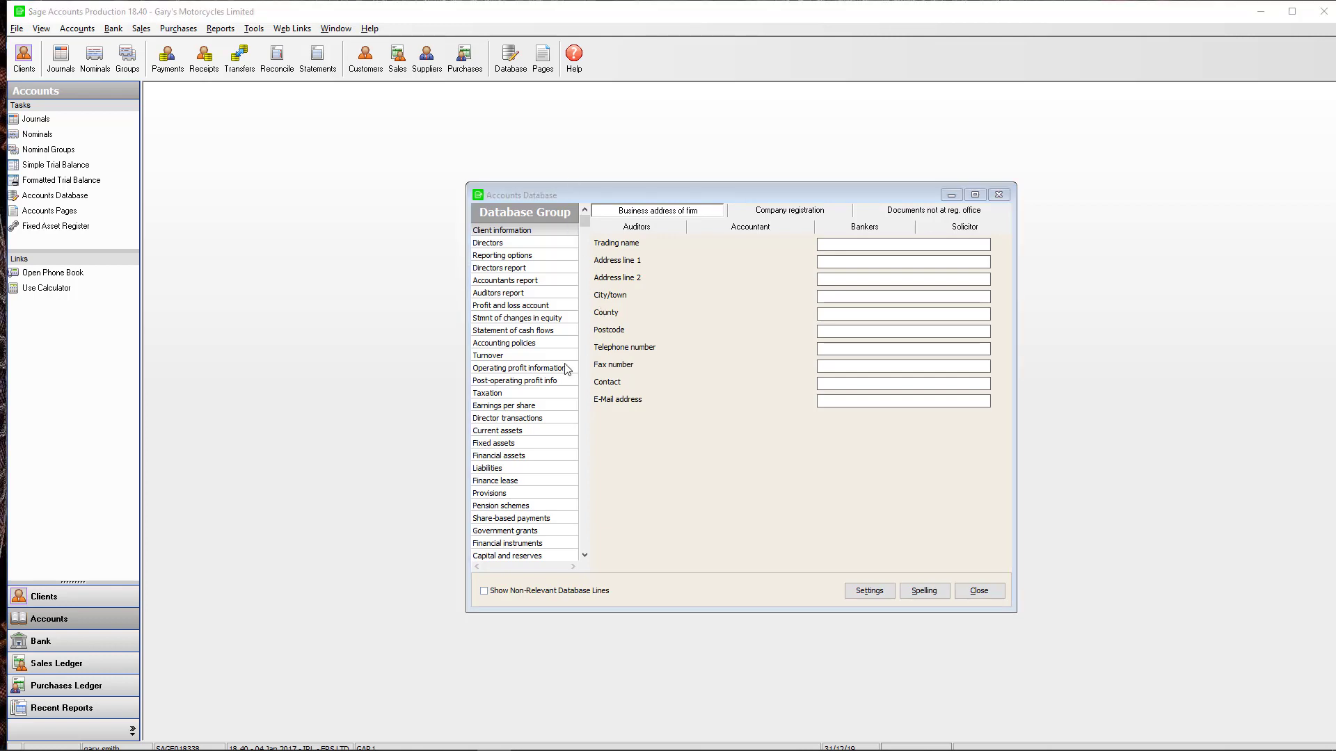
pyautogui.click(531, 368)
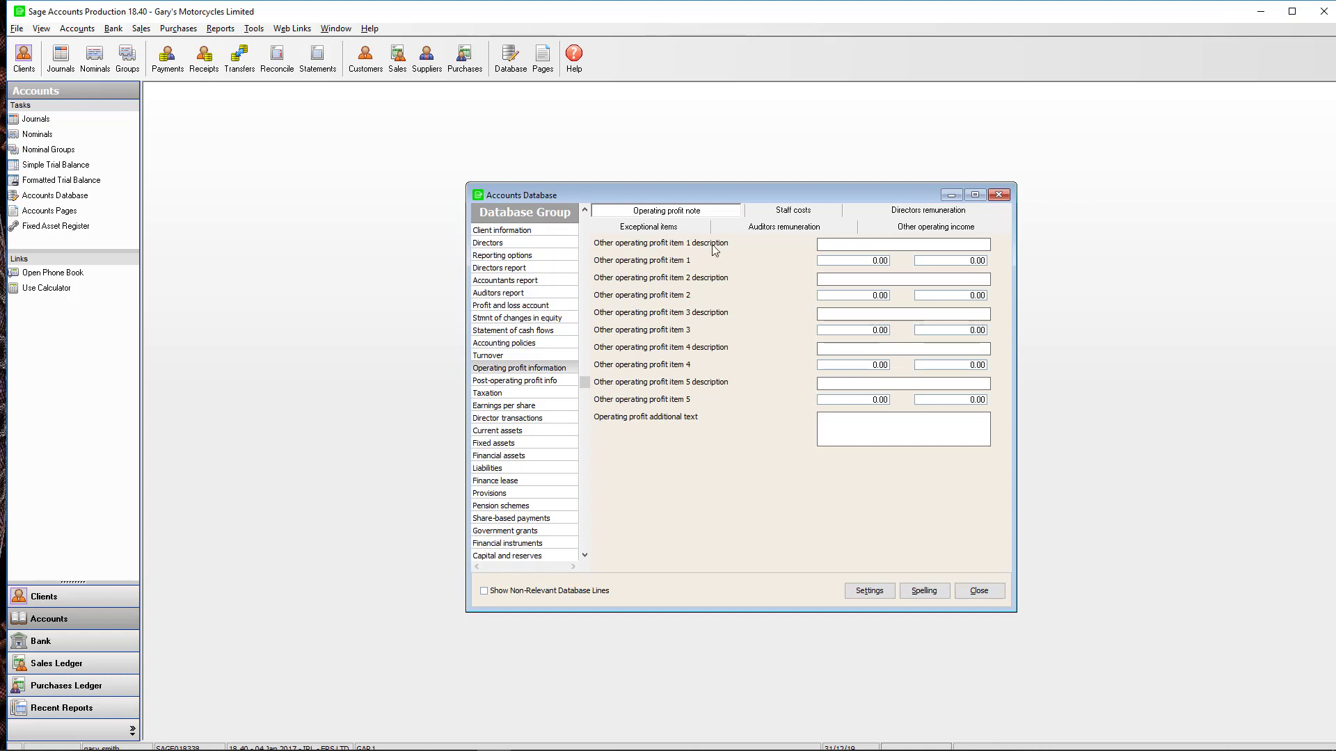
pyautogui.click(755, 232)
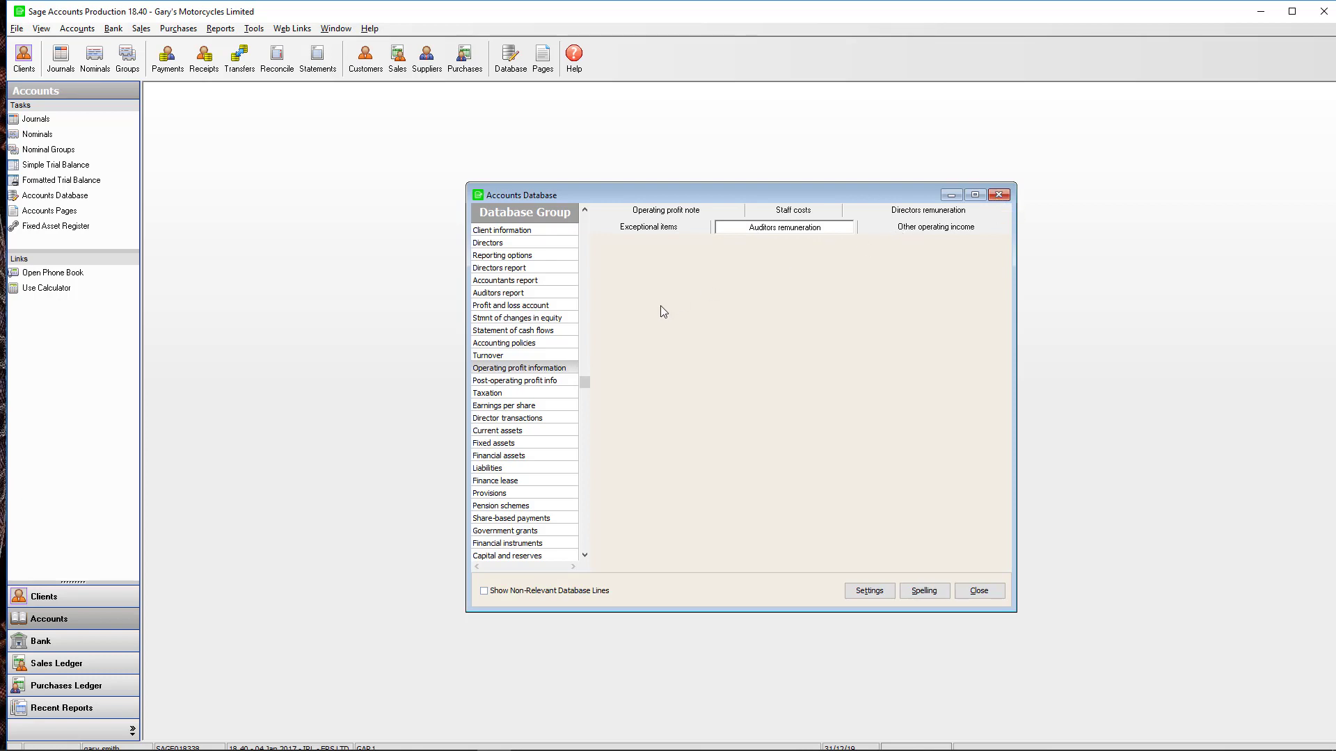
pyautogui.click(999, 197)
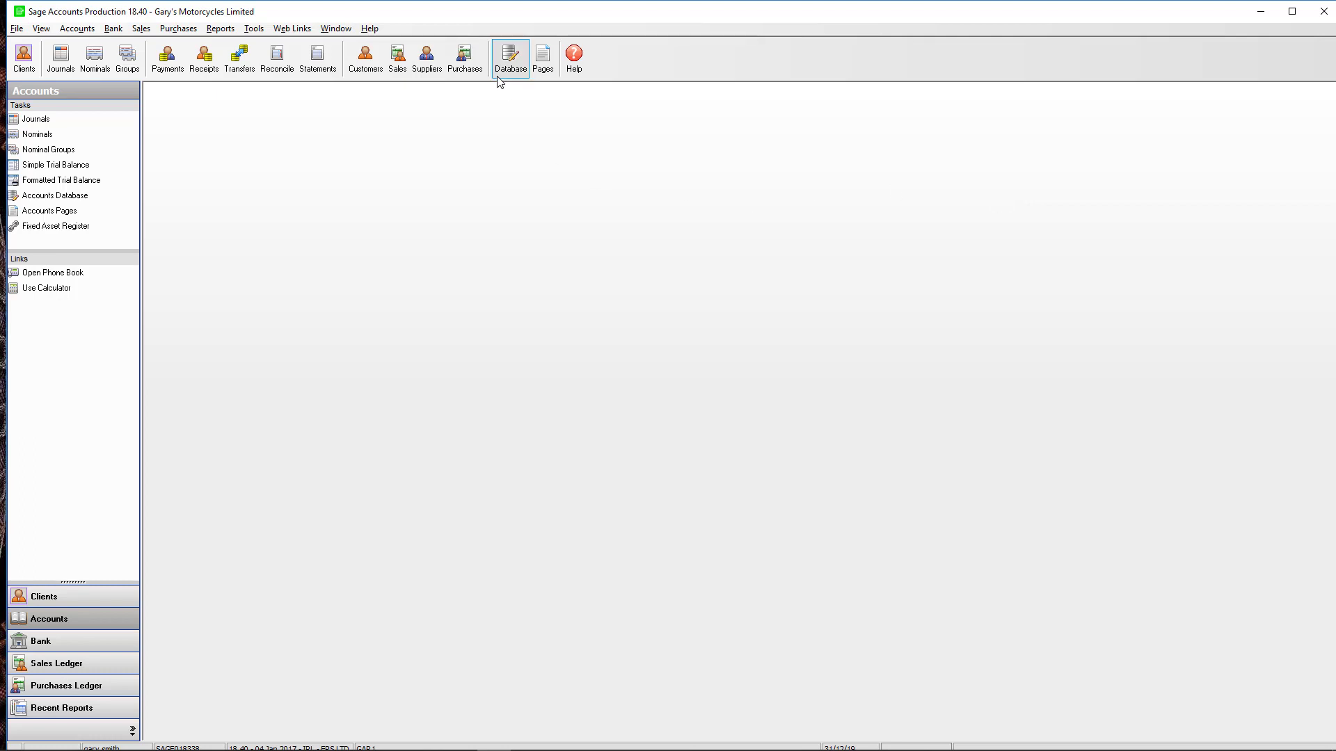
# Open the accounts pages with the balances recreated, and list the management accounts pages
pyautogui.click(541, 61)
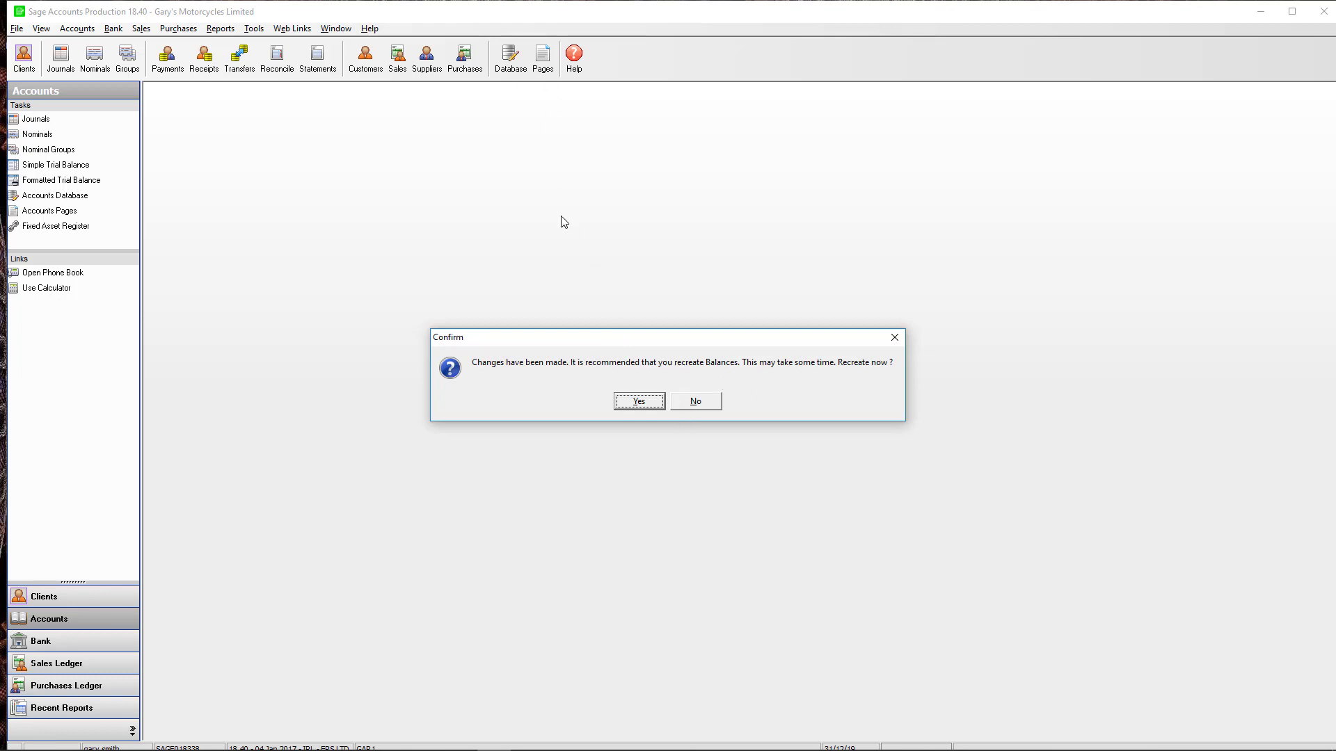
pyautogui.click(636, 403)
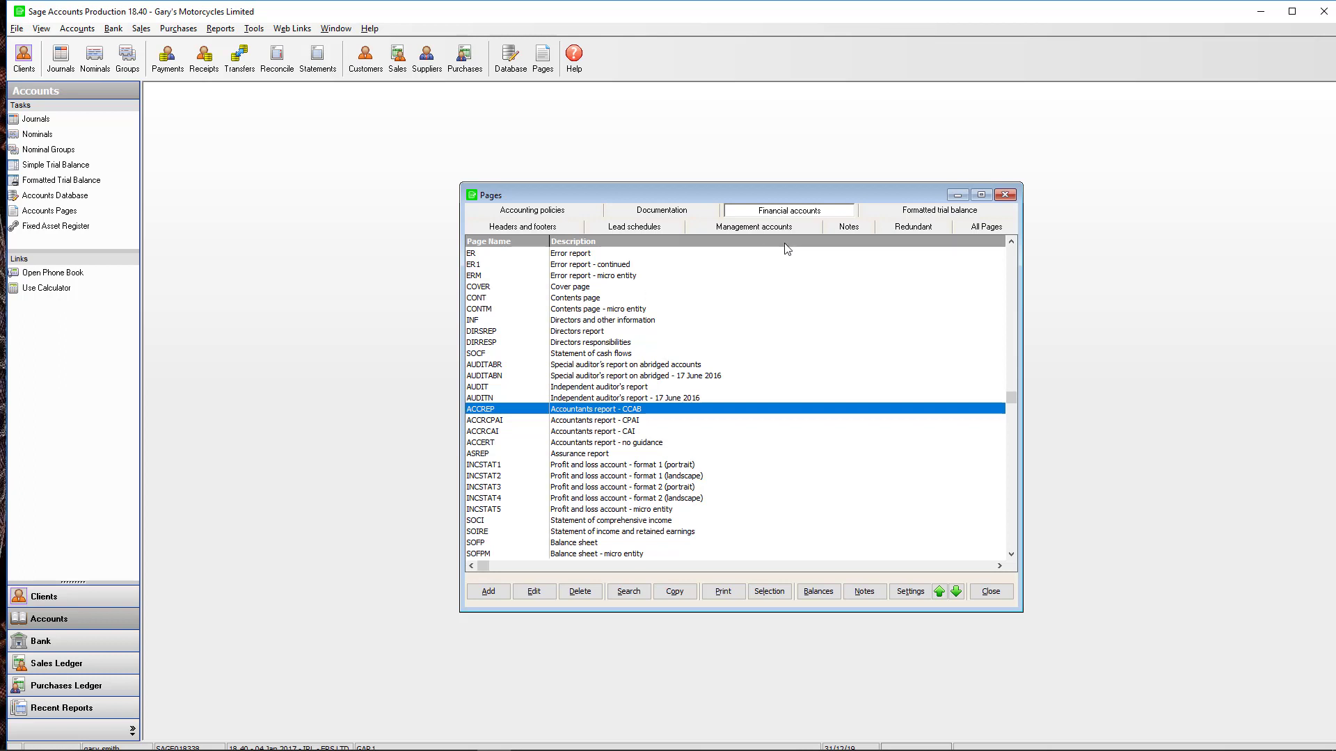
pyautogui.click(766, 231)
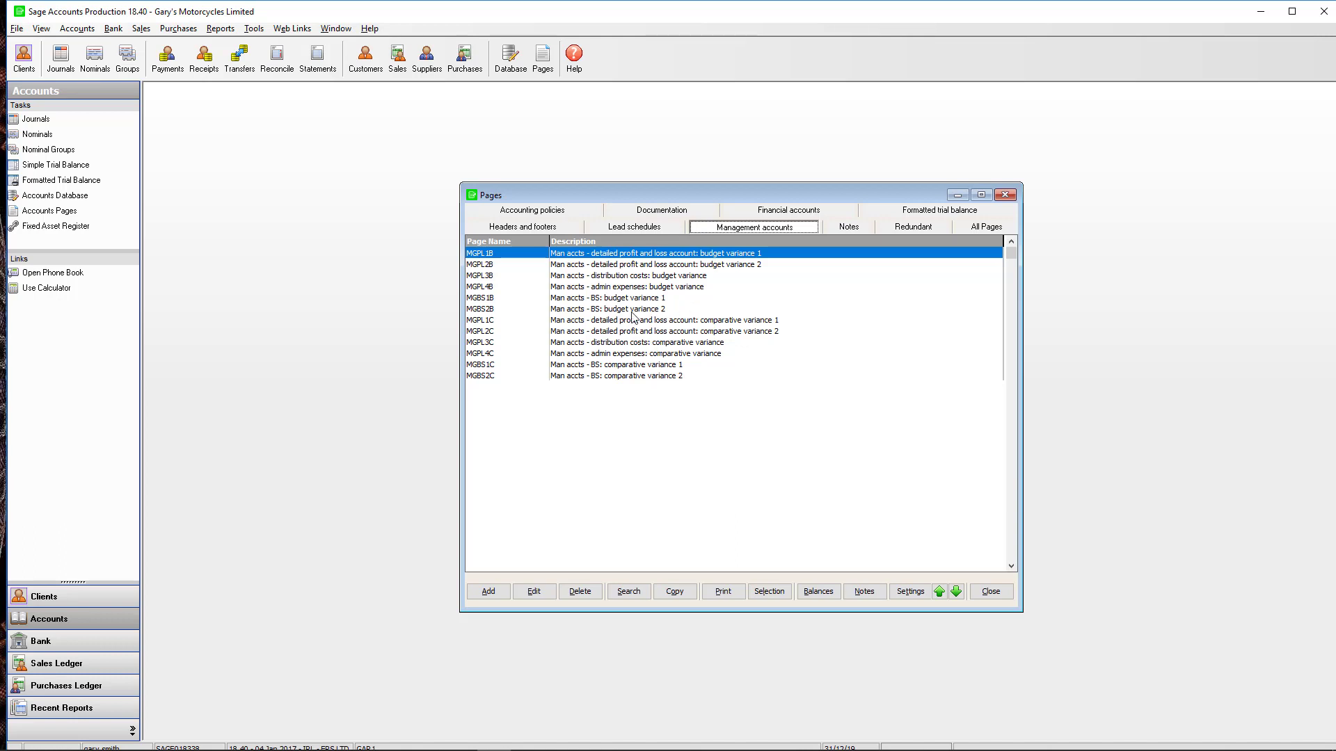
# Open the Company accounts (including dormant) print selection to view its included pages
pyautogui.press('Tab')
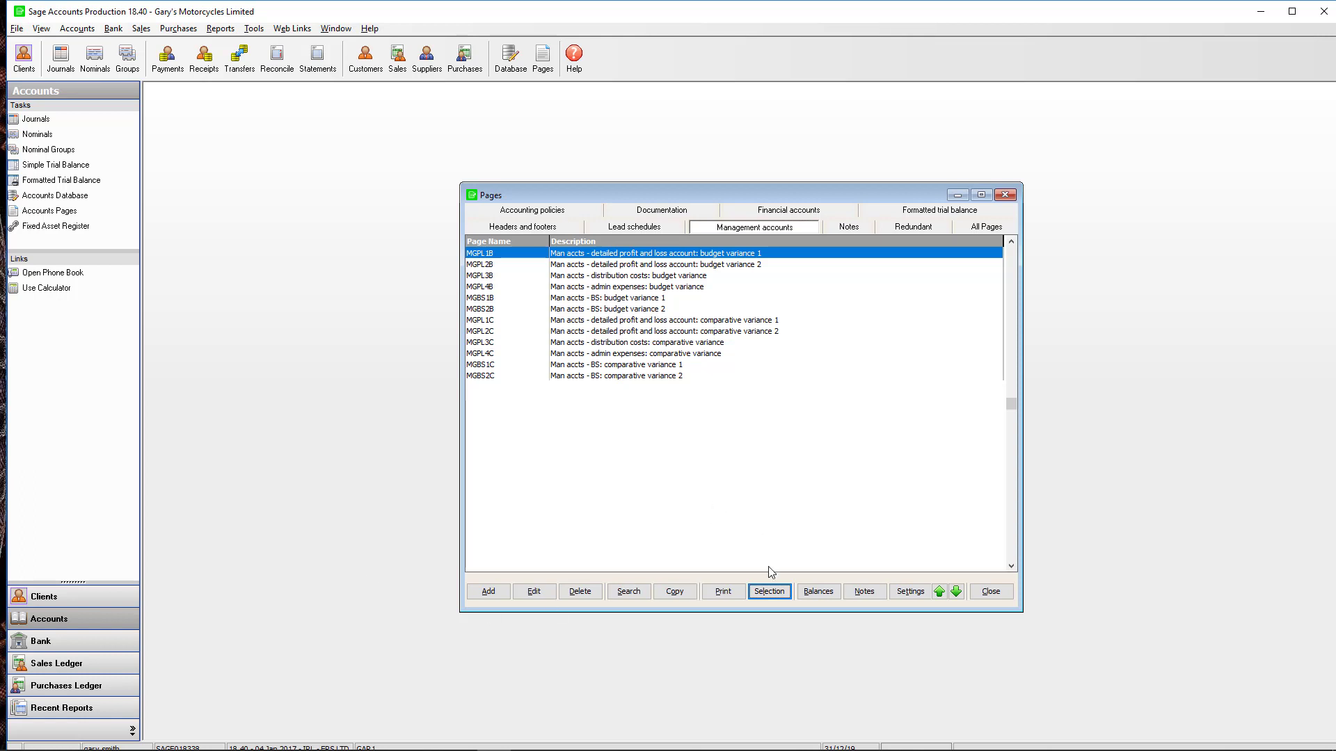
pyautogui.click(769, 593)
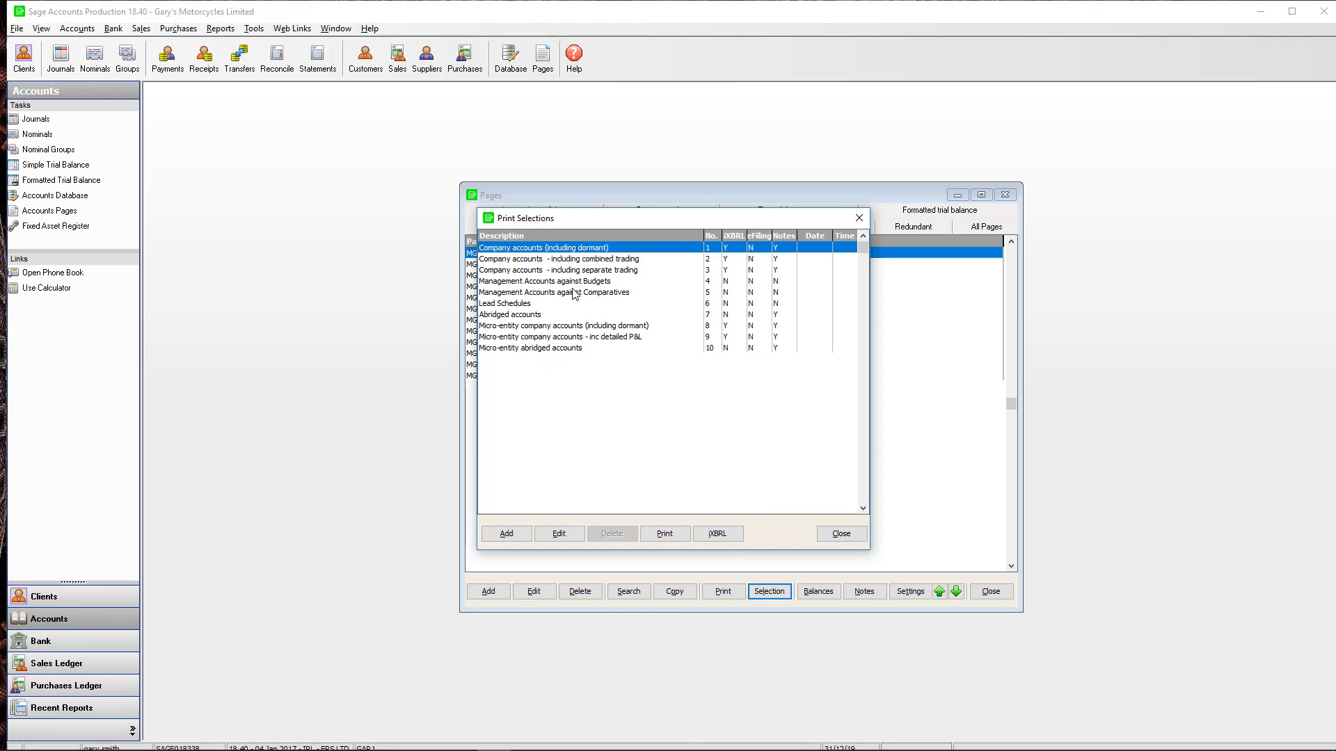
pyautogui.doubleClick(538, 248)
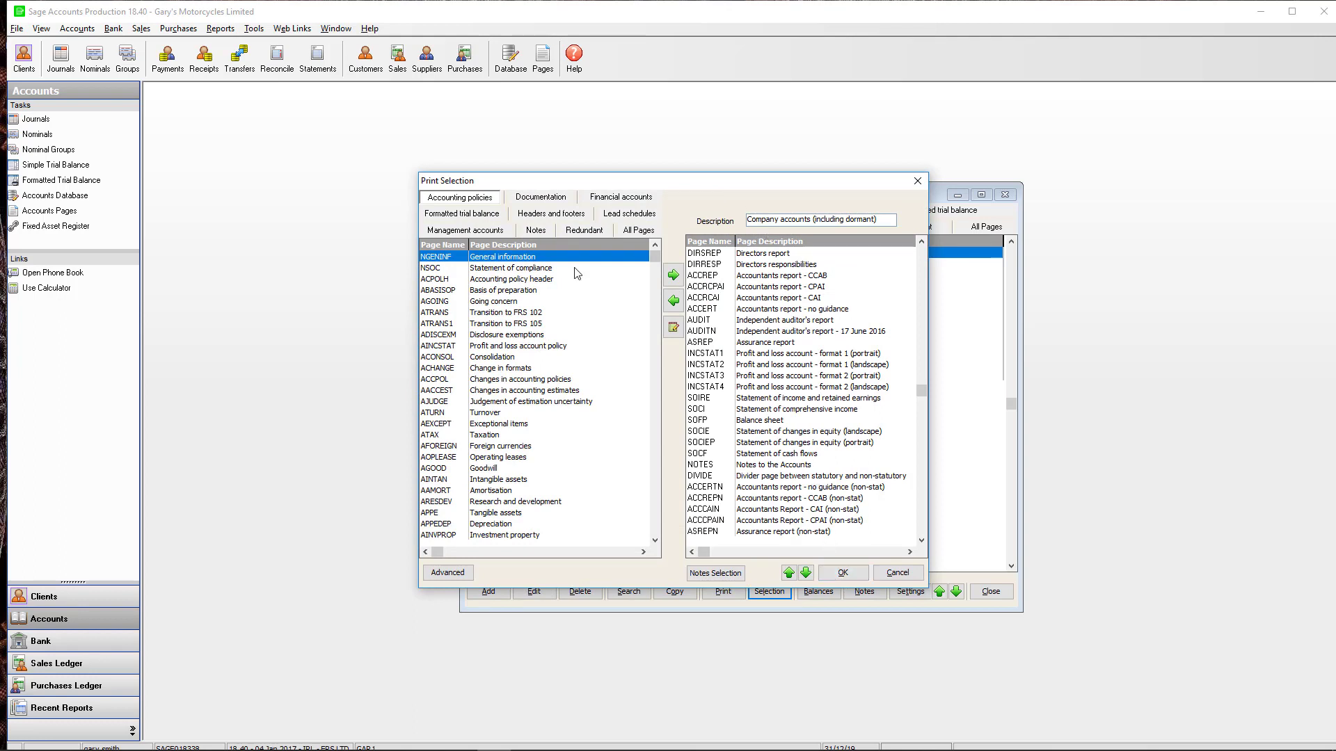
# Look through the documentation, financial accounts and notes pages available for the Company accounts (including dormant) selection, and accept the selection
pyautogui.click(533, 199)
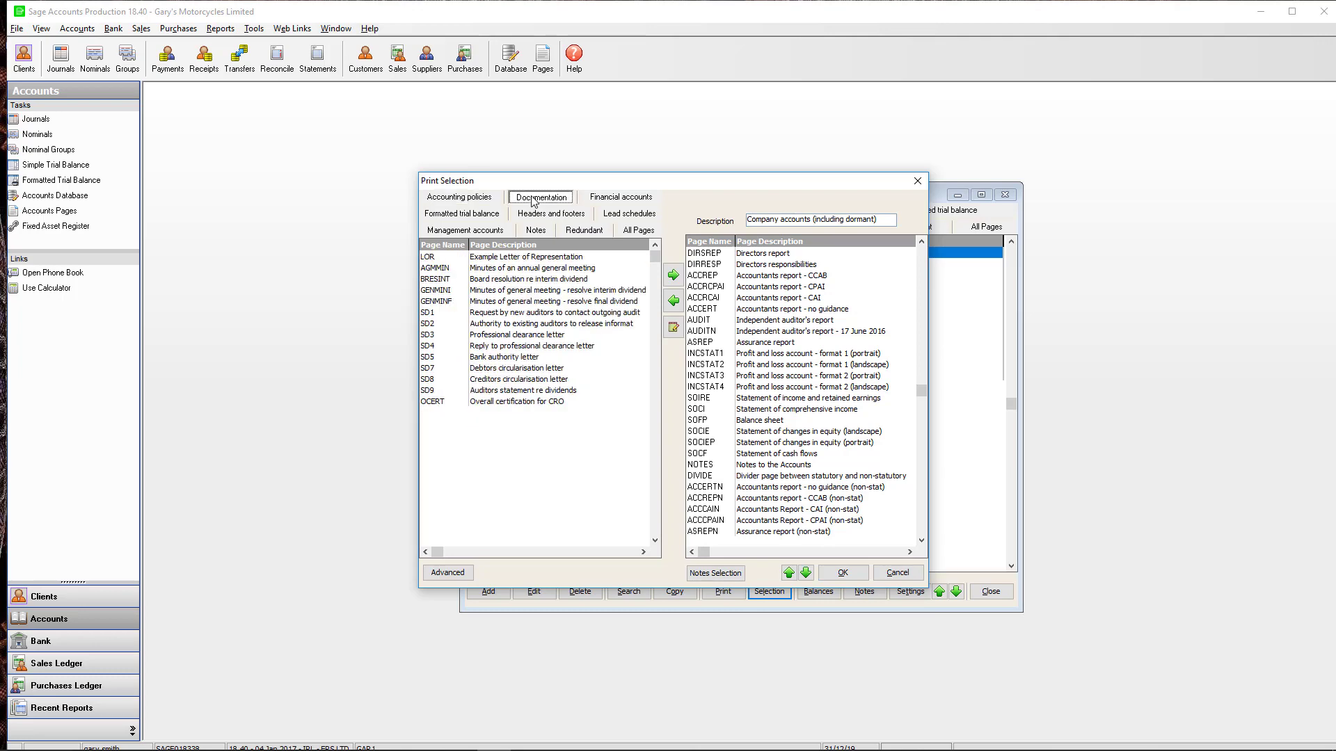
pyautogui.click(608, 201)
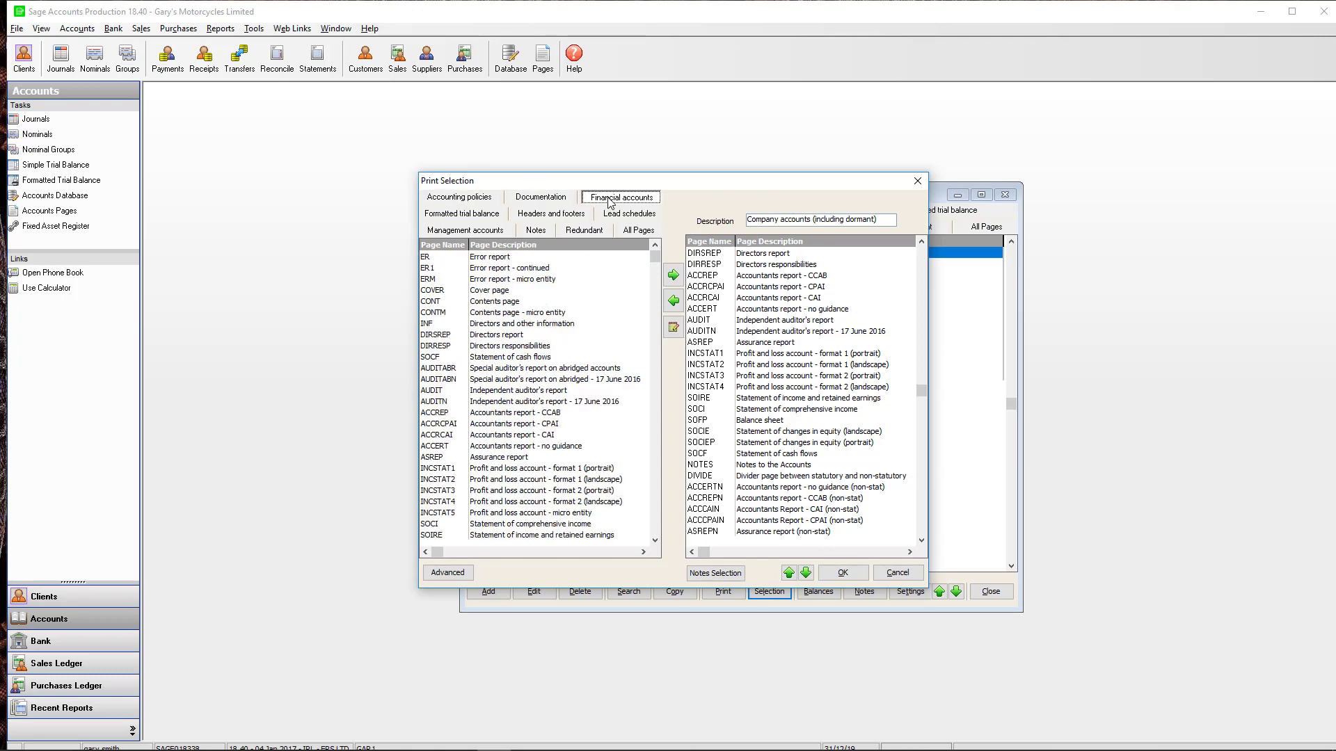
pyautogui.click(536, 230)
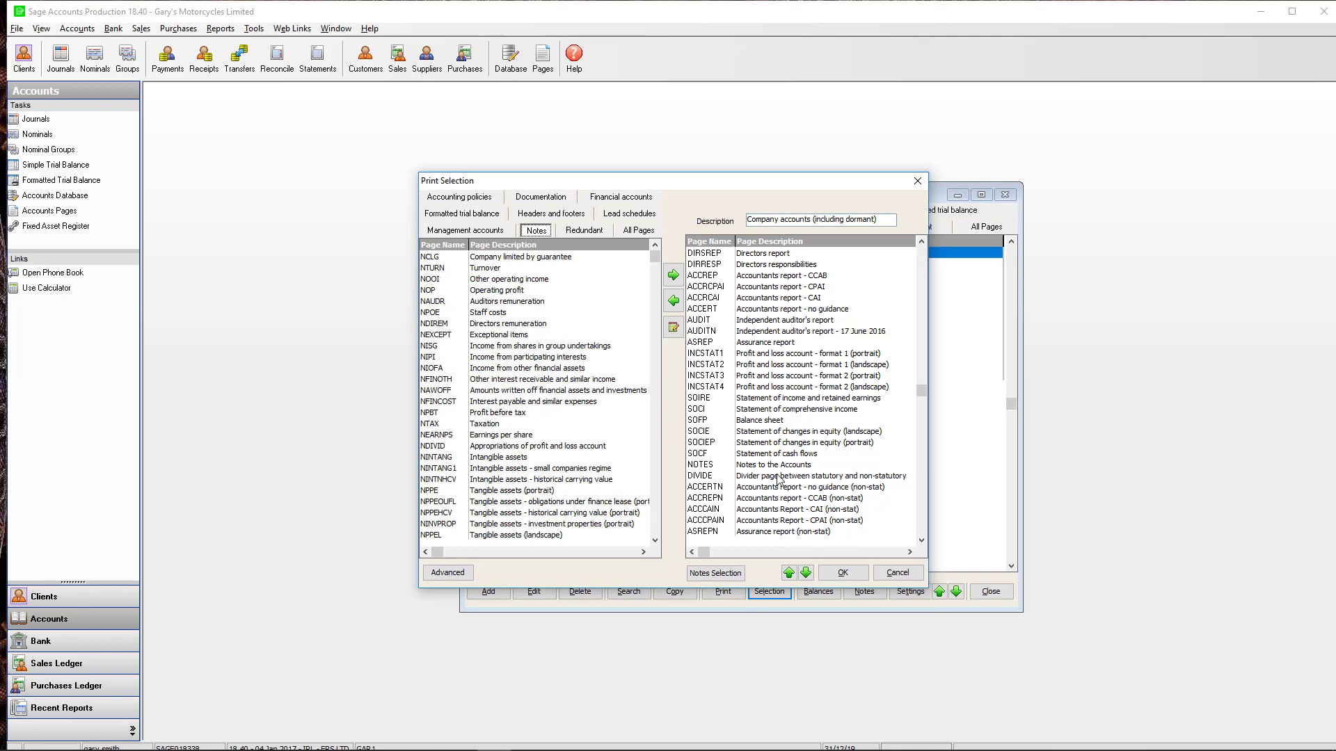
pyautogui.click(843, 572)
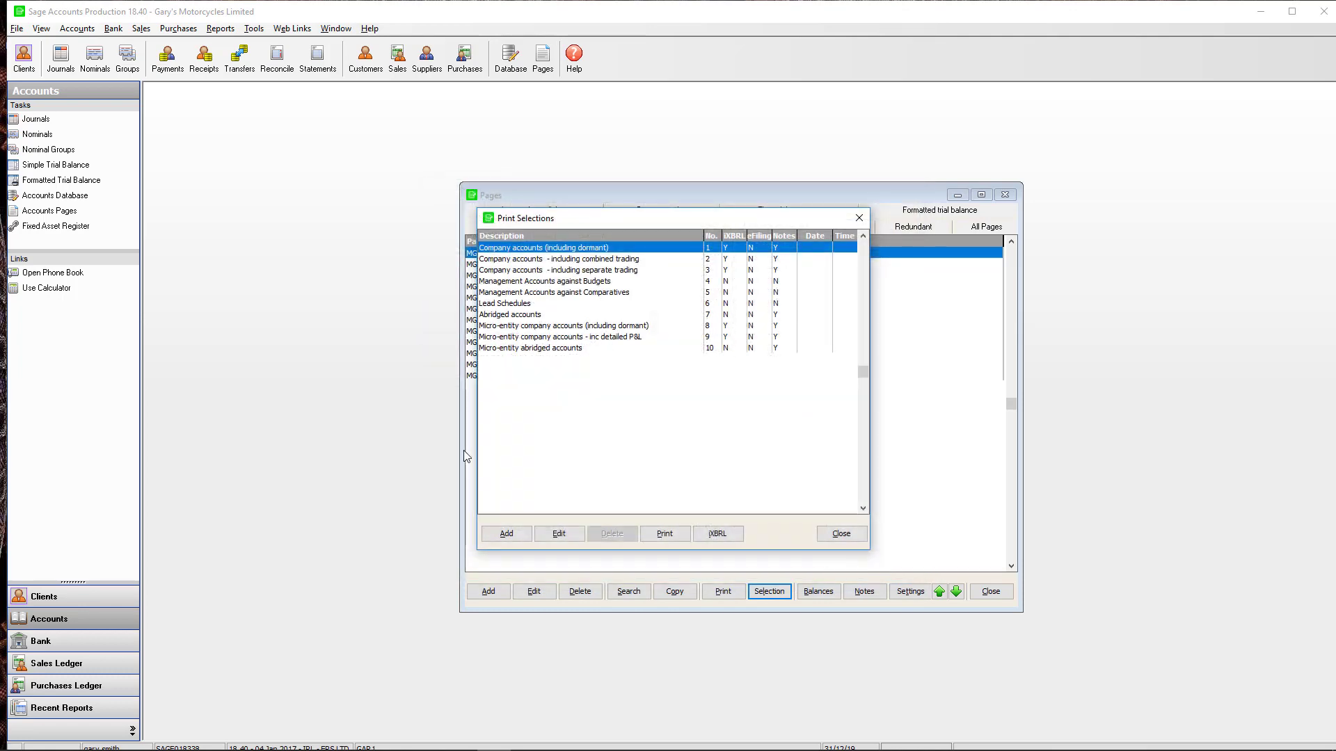
# Preview the Company accounts (including dormant) with pages and notes, and review the error report, contents, directors information and directors report
pyautogui.click(661, 534)
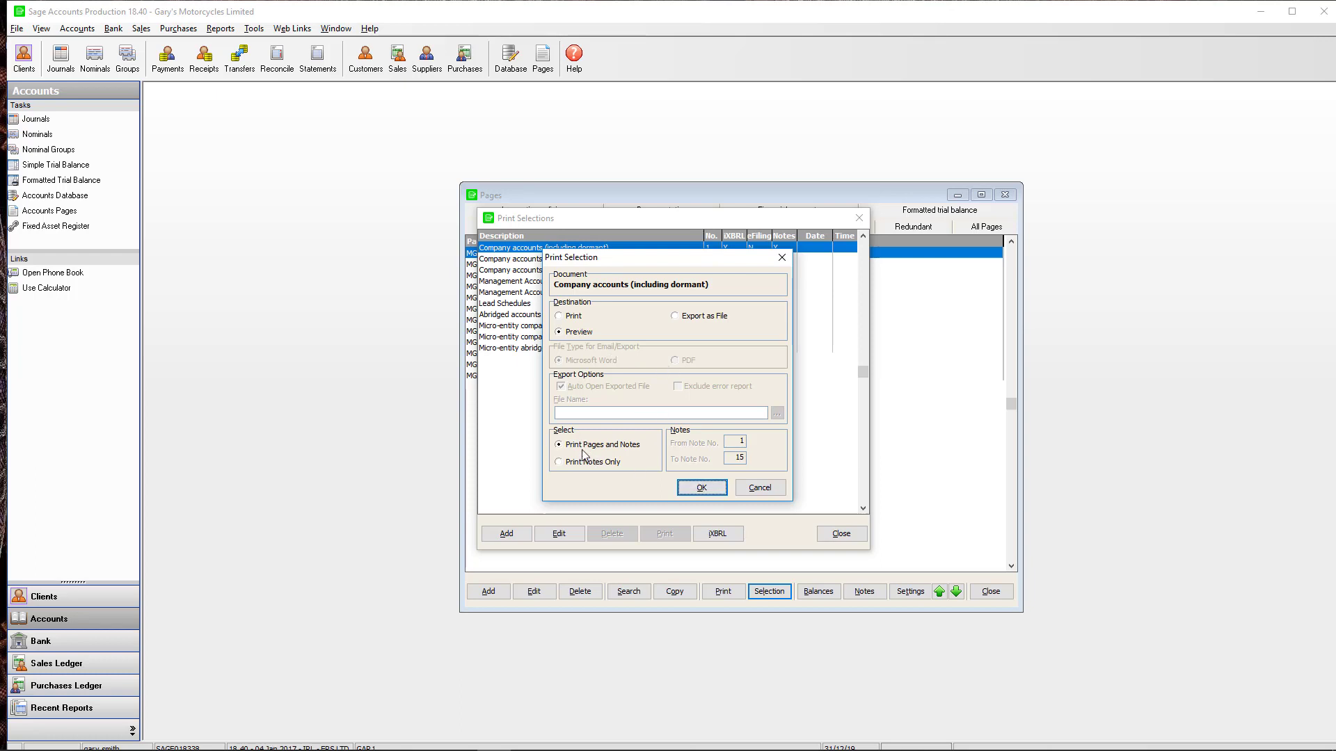
pyautogui.click(701, 488)
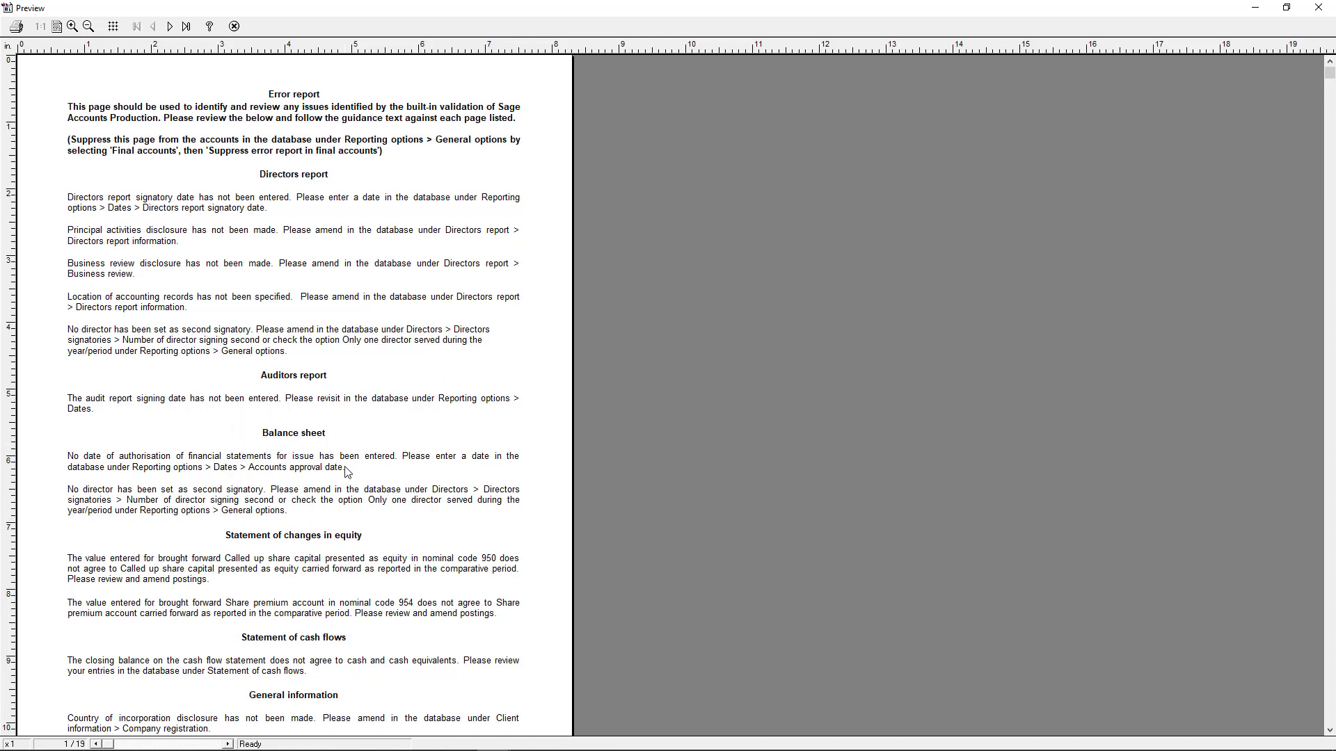
pyautogui.press('pagedown')
pyautogui.press('pagedown')
pyautogui.press('pagedown')
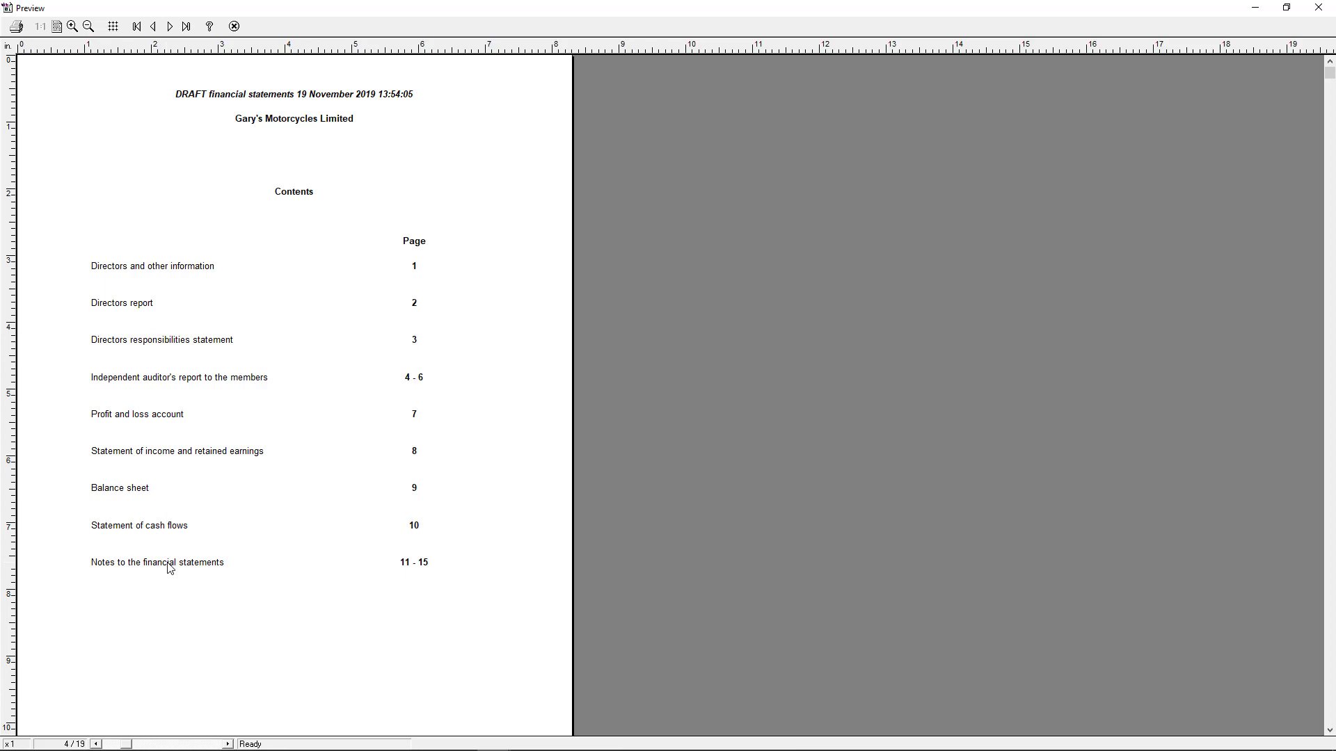
pyautogui.press('pagedown')
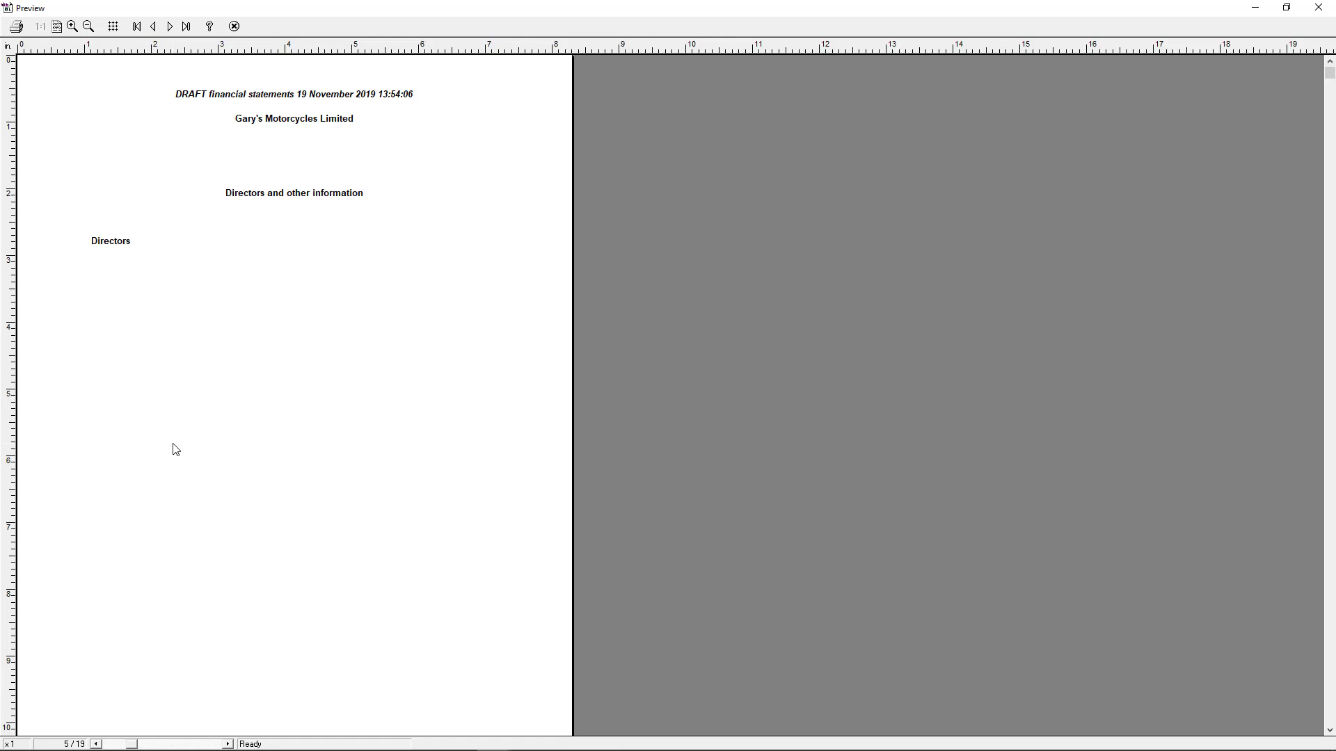
pyautogui.press('pagedown')
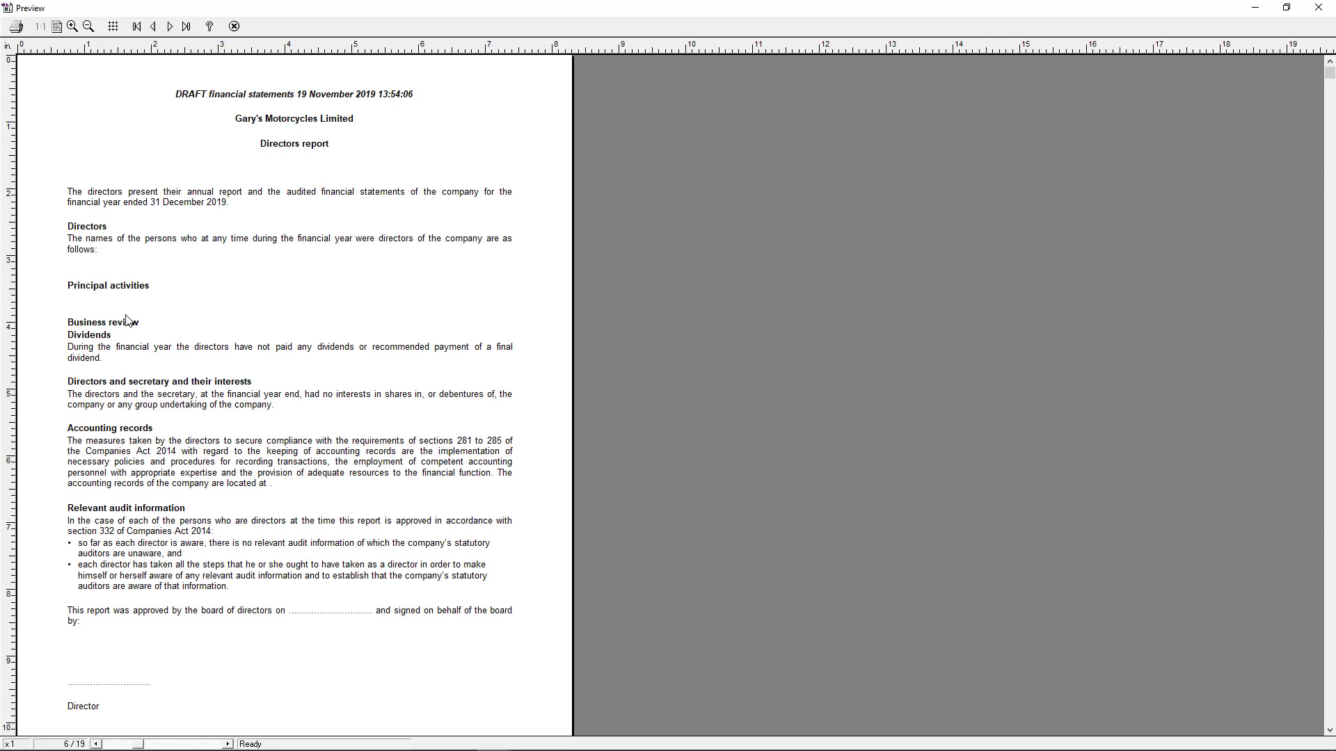
# Review the previewed auditor's report, profit and loss account and statement of cash flows, and close the preview and its print options
pyautogui.scroll(-2, 209, 424)
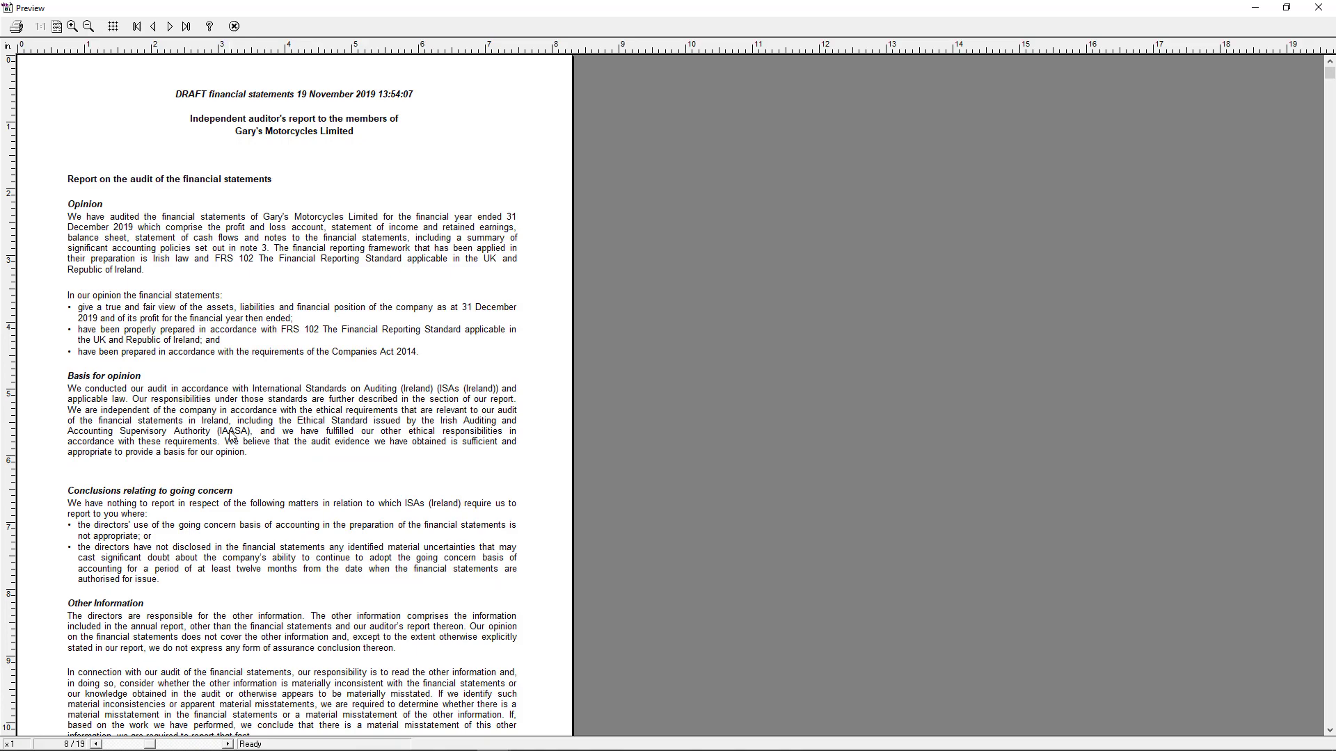
pyautogui.scroll(-1, 231, 434)
pyautogui.scroll(1, 231, 434)
pyautogui.scroll(-2, 152, 505)
pyautogui.scroll(-1, 151, 504)
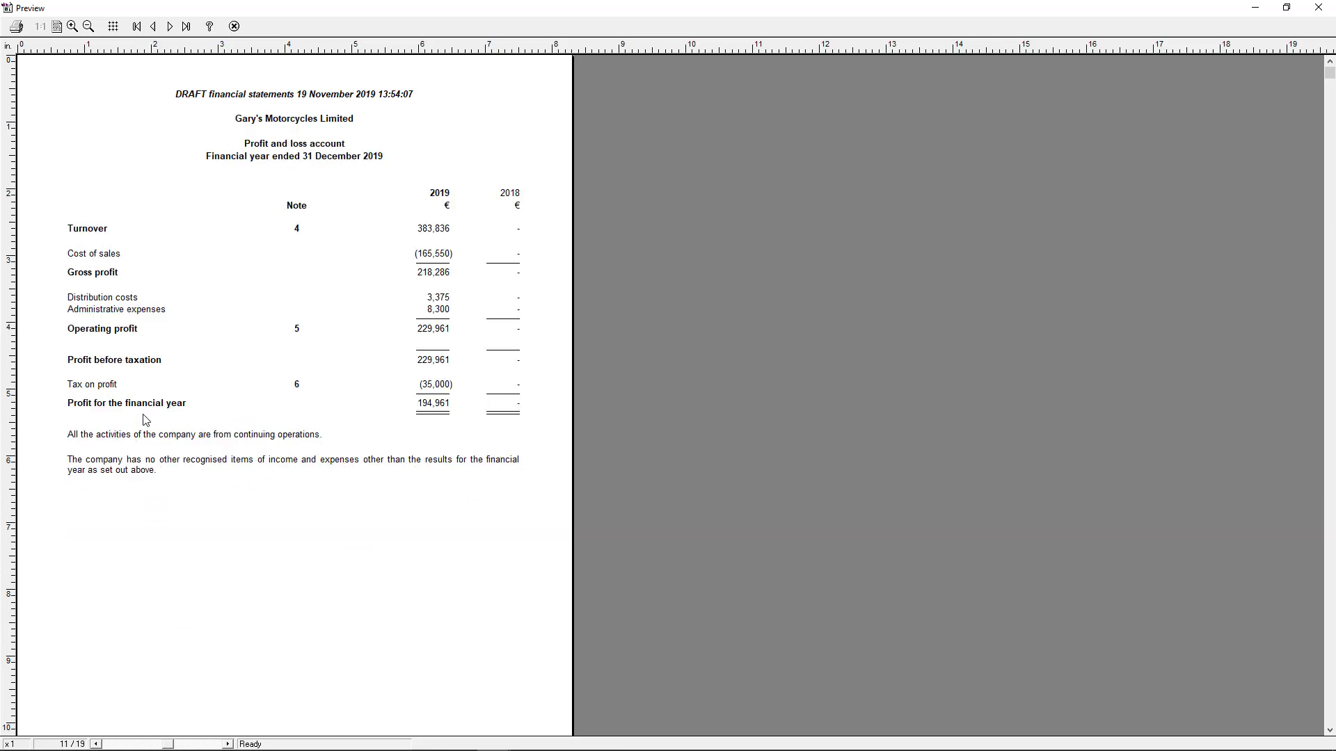
pyautogui.scroll(-3, 328, 280)
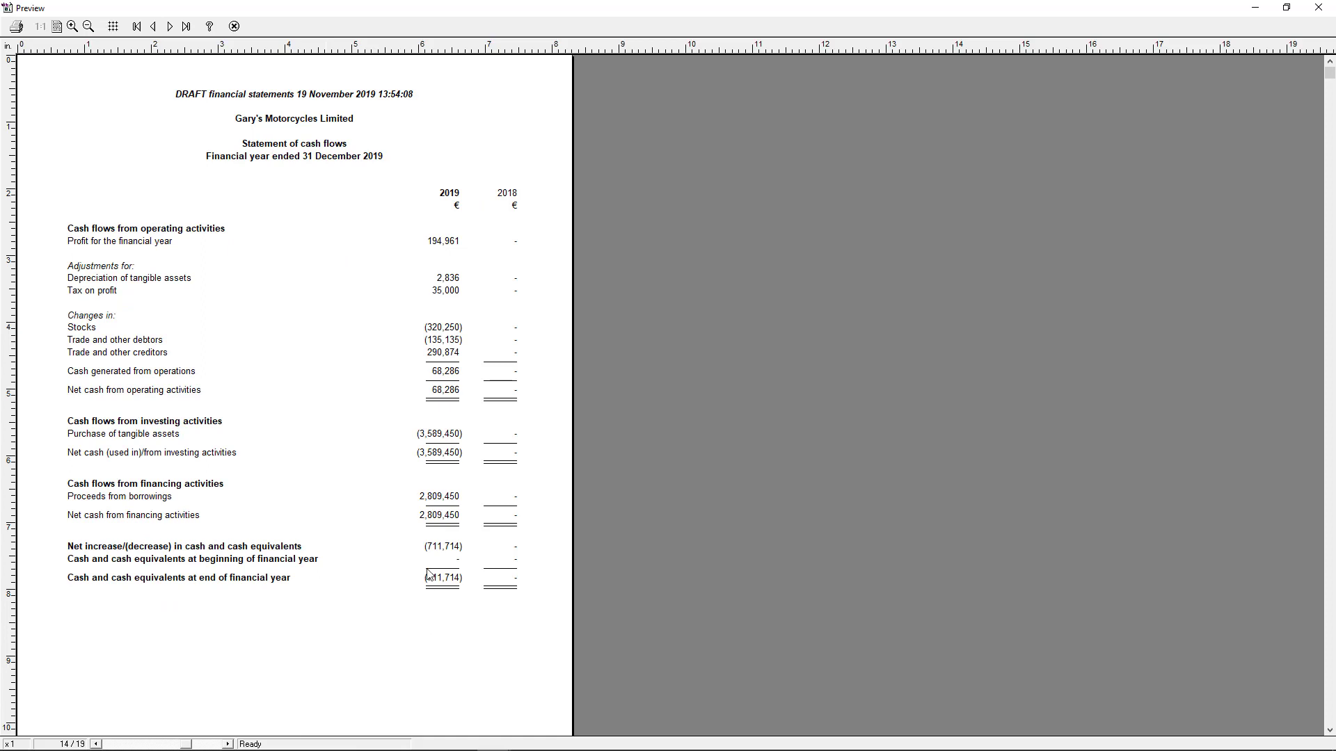
pyautogui.click(234, 27)
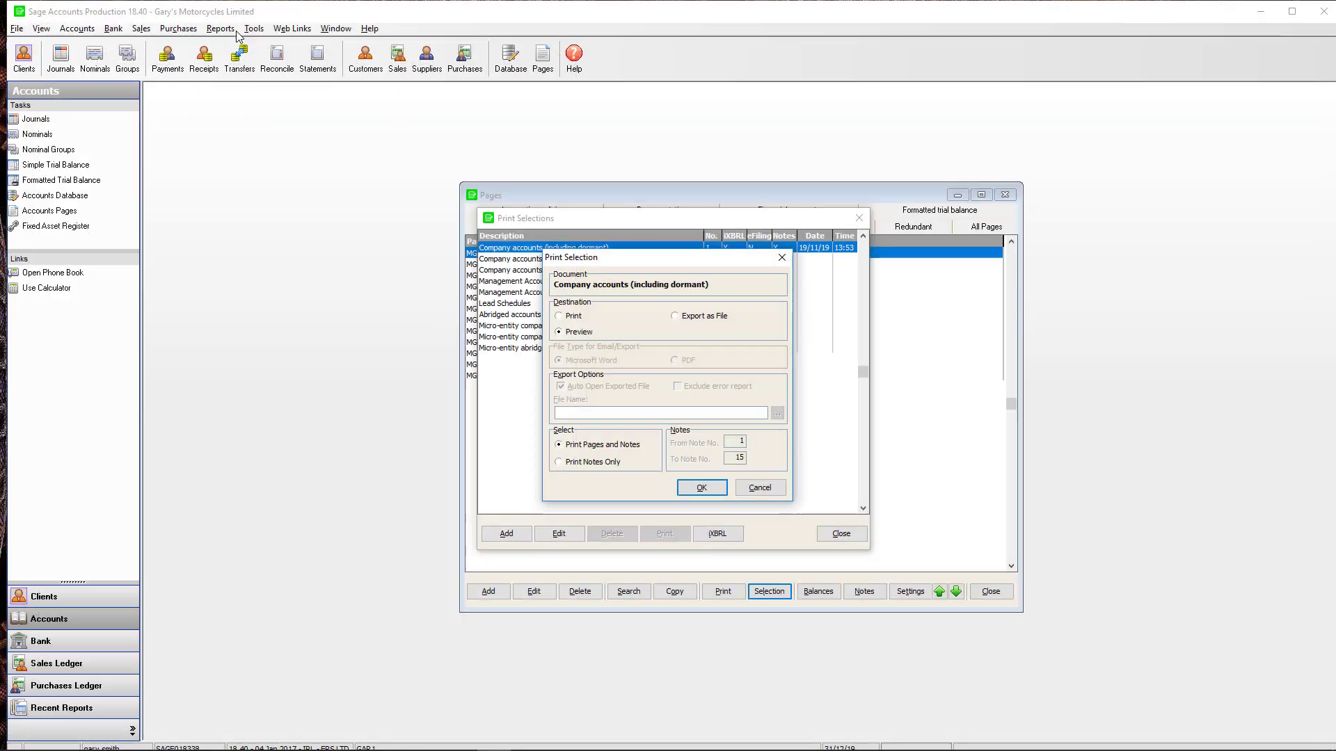
pyautogui.click(760, 488)
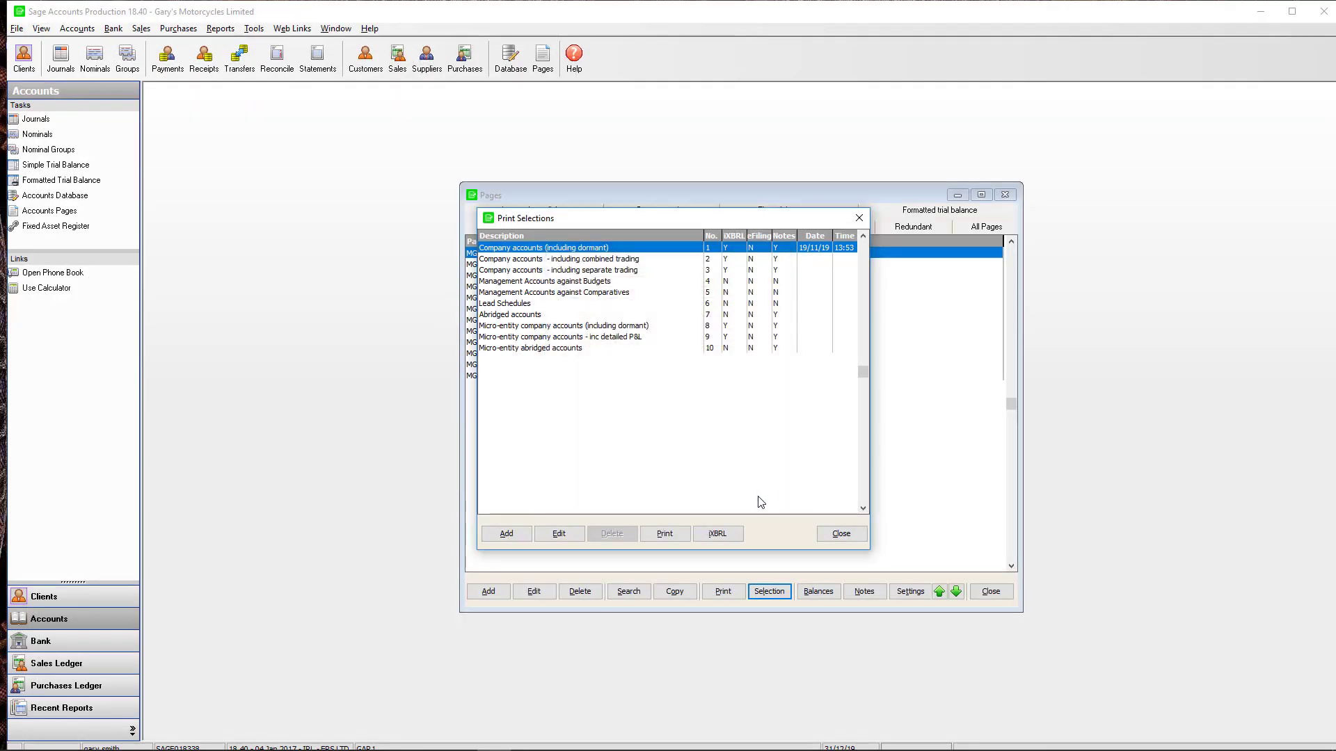
# Run the iXBRL validation checks for the Company accounts (including dormant), review the failed and passed items, and finish the wizard
pyautogui.click(731, 540)
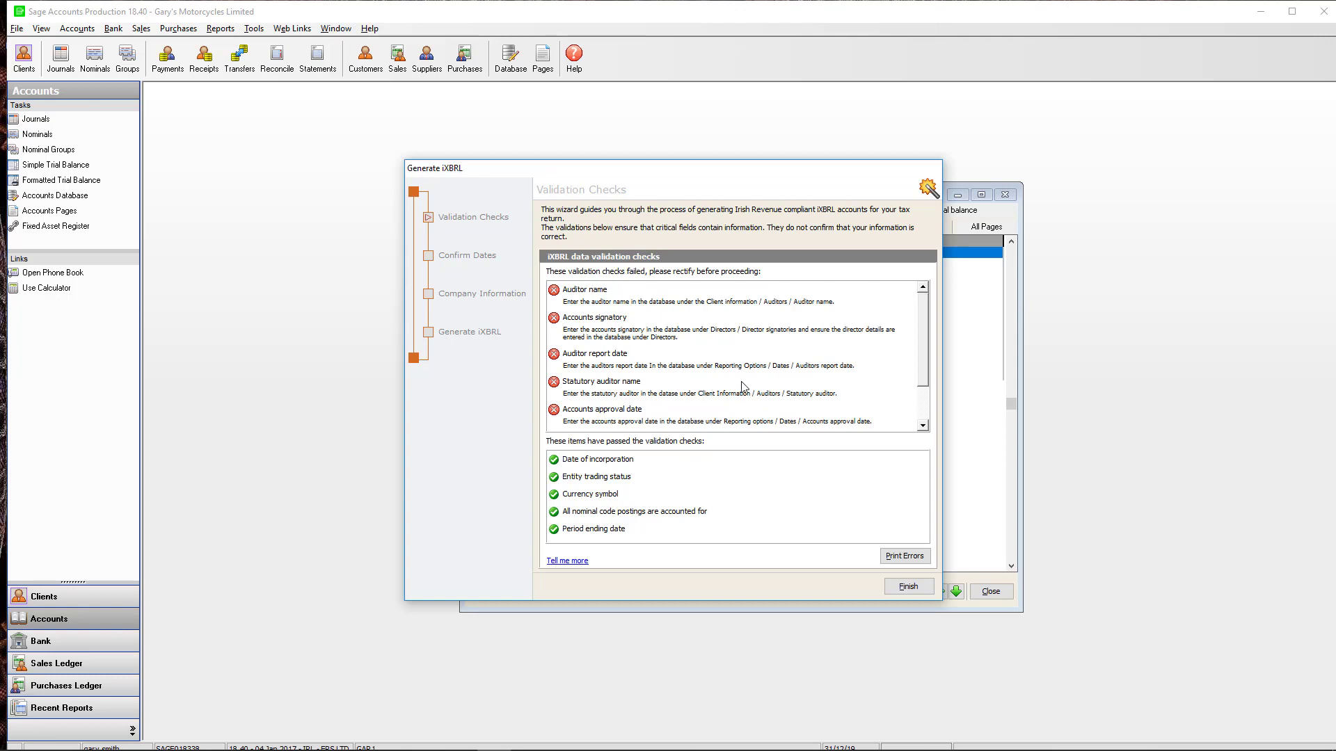
pyautogui.click(906, 588)
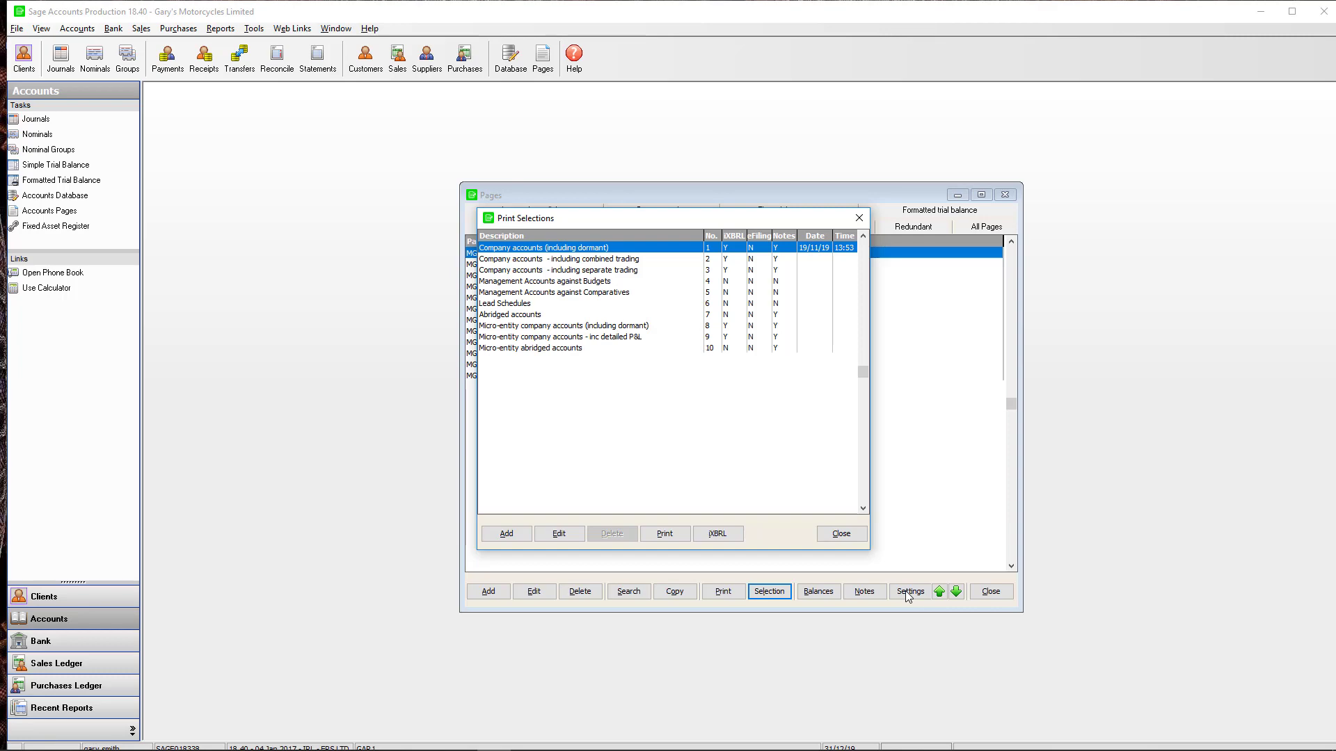
pyautogui.moveTo(425, 750)
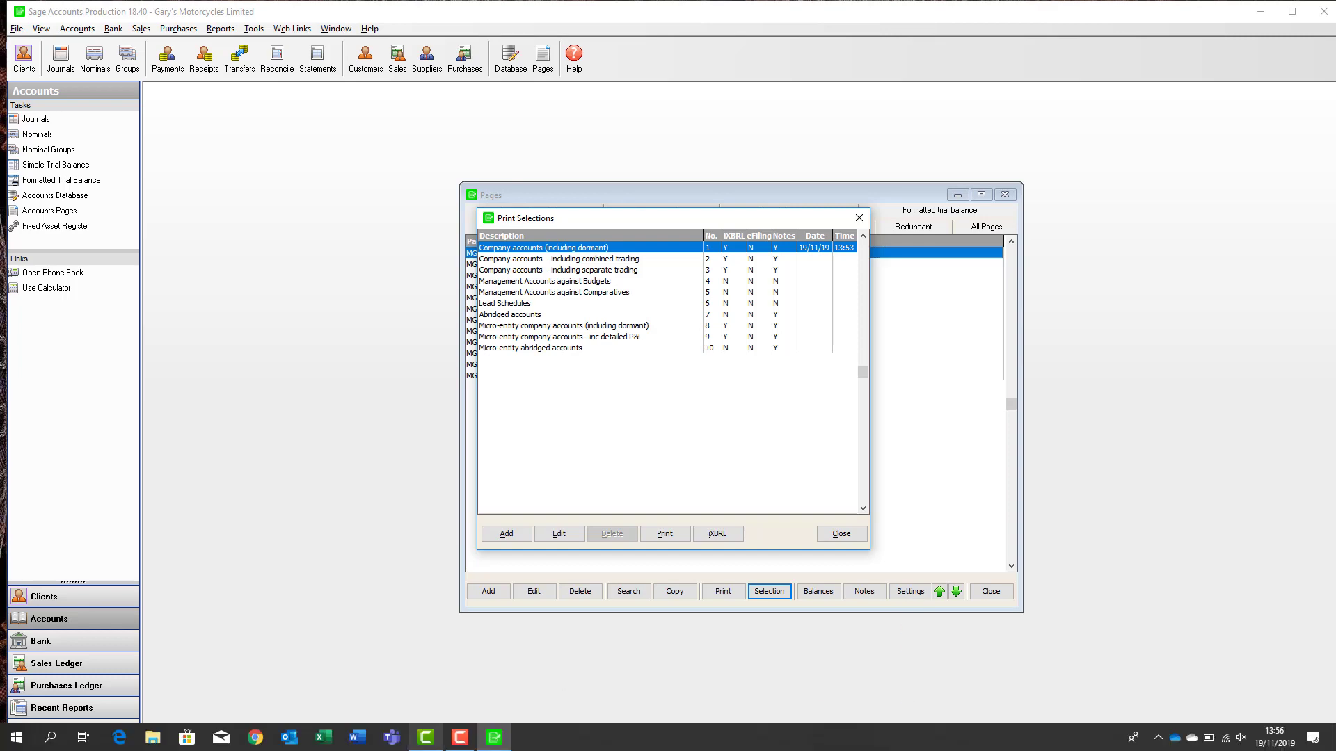